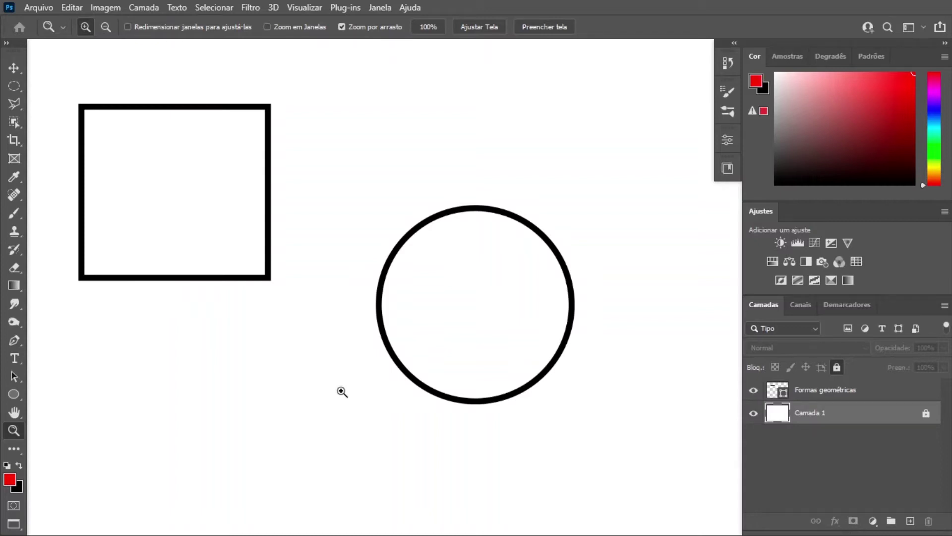
Step: Create a new layer between Camada 1 and Formas geométricas and name it pincel
key("v")
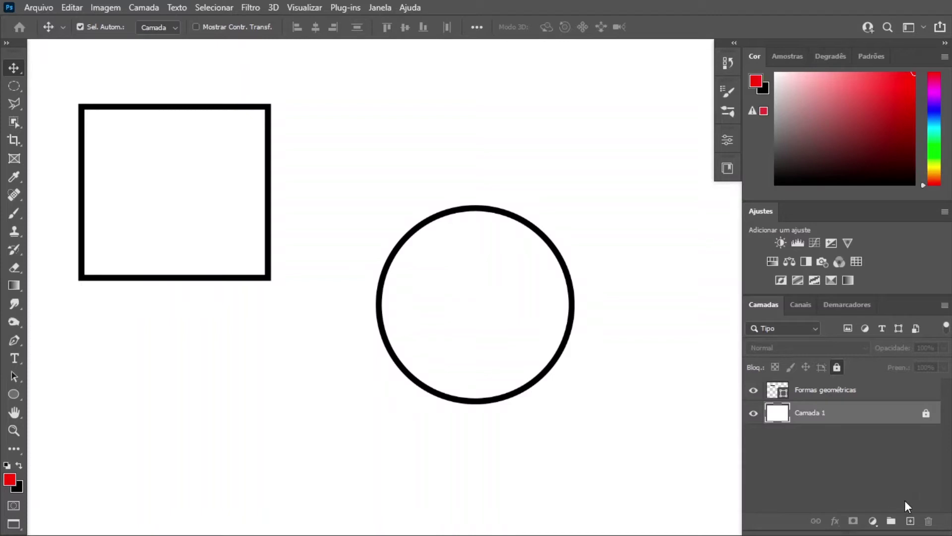
left_click(911, 522)
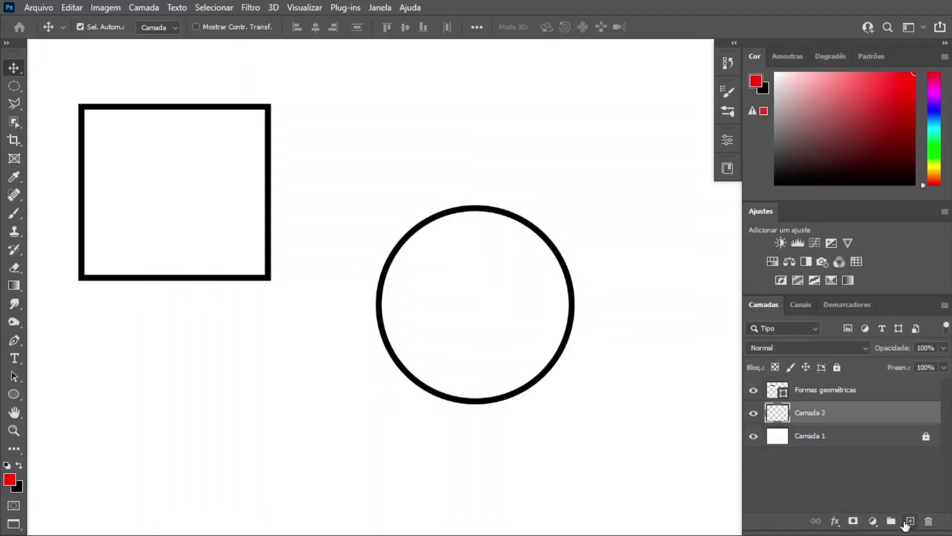
double_click(816, 414)
type("pincel")
key("Return")
Step: Toggle the visibility of the layers to examine what each one contains, ending with the pincel layer shown and selected
left_click(753, 390)
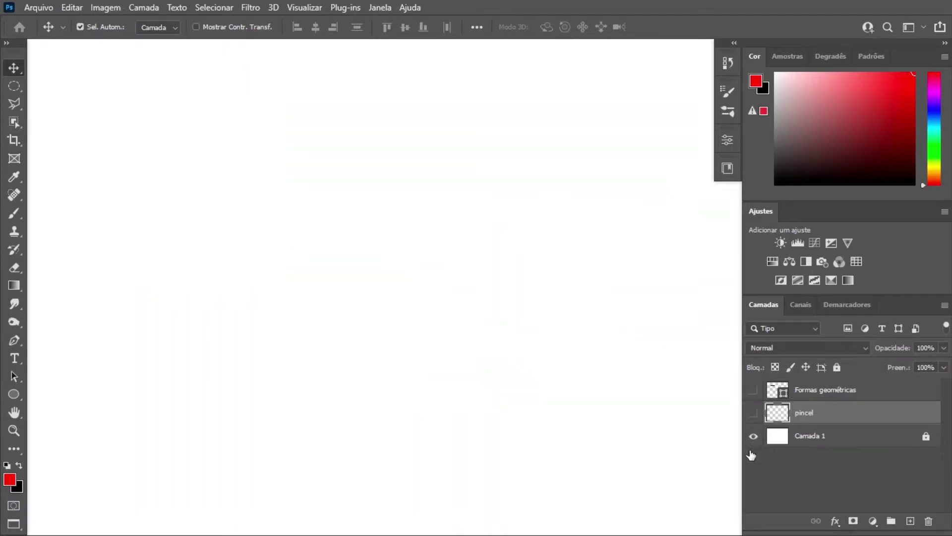
left_click(754, 437)
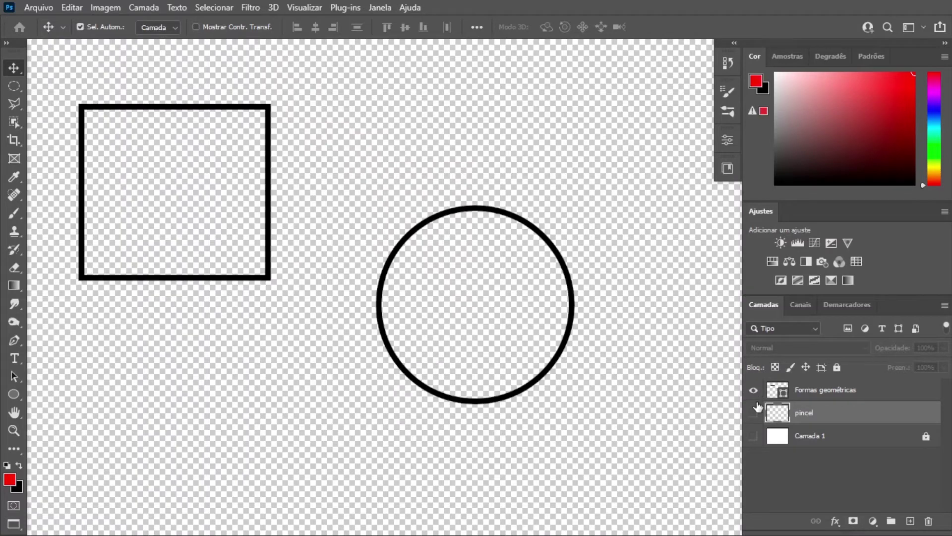
left_click(824, 396)
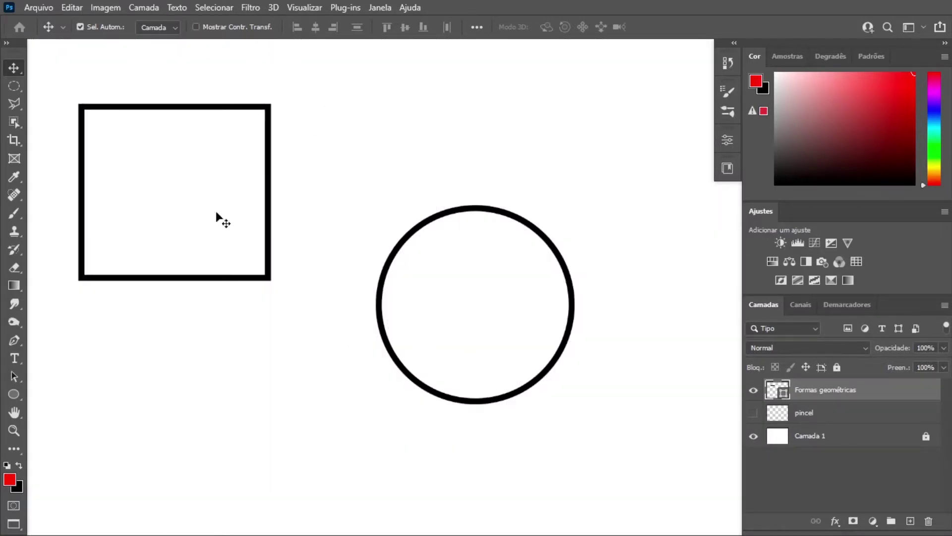
left_click(812, 416)
left_click(753, 414)
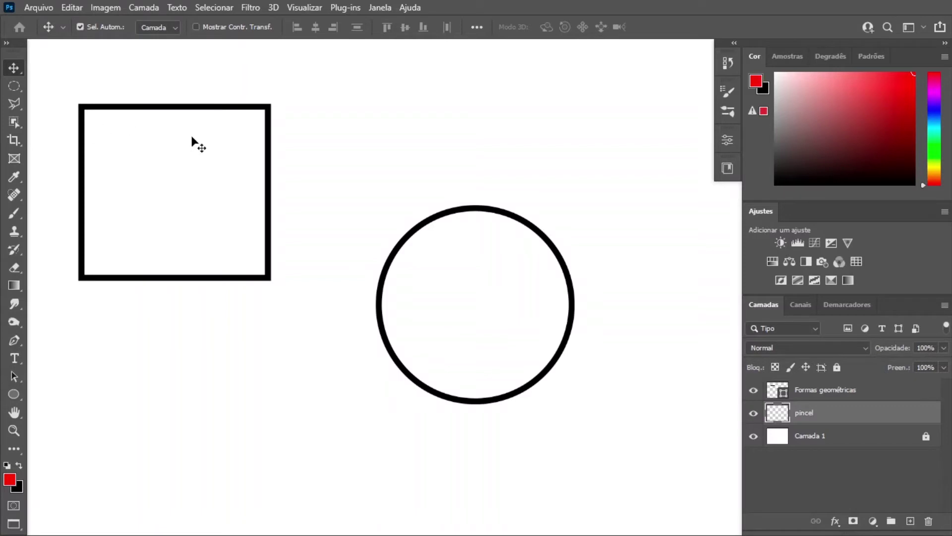
Step: Paint over the insides of the square and the circle in red on the pincel layer with a 148 px Brush
left_click(13, 213)
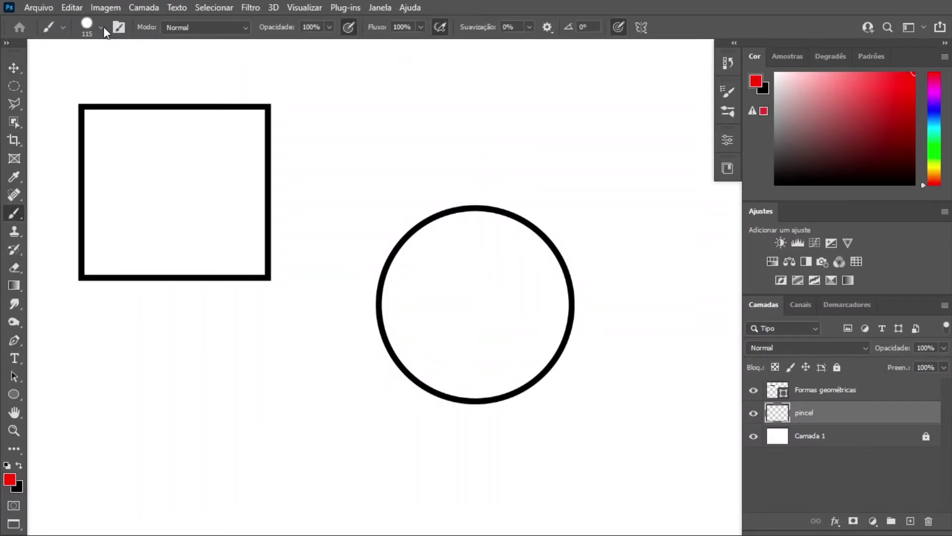
left_click(103, 29)
left_click_drag(128, 72, 136, 73)
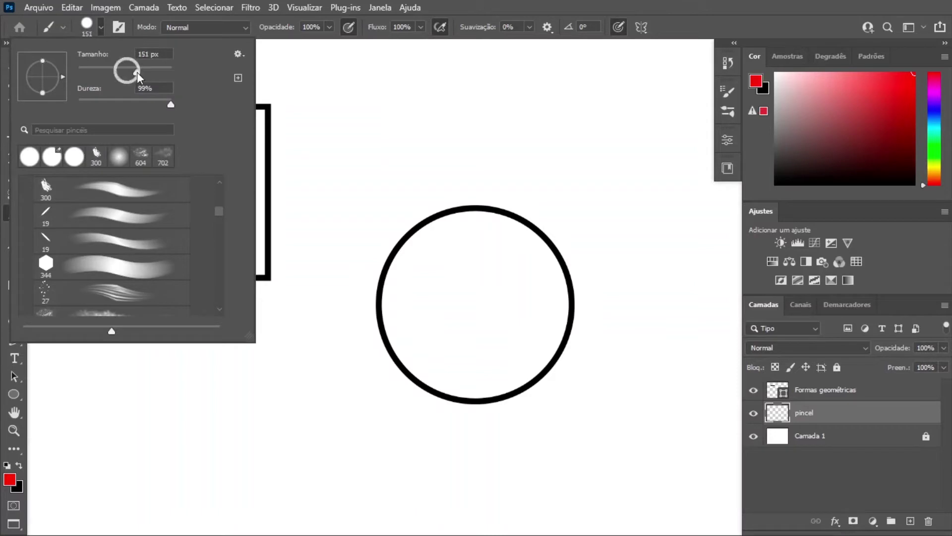
left_click(285, 134)
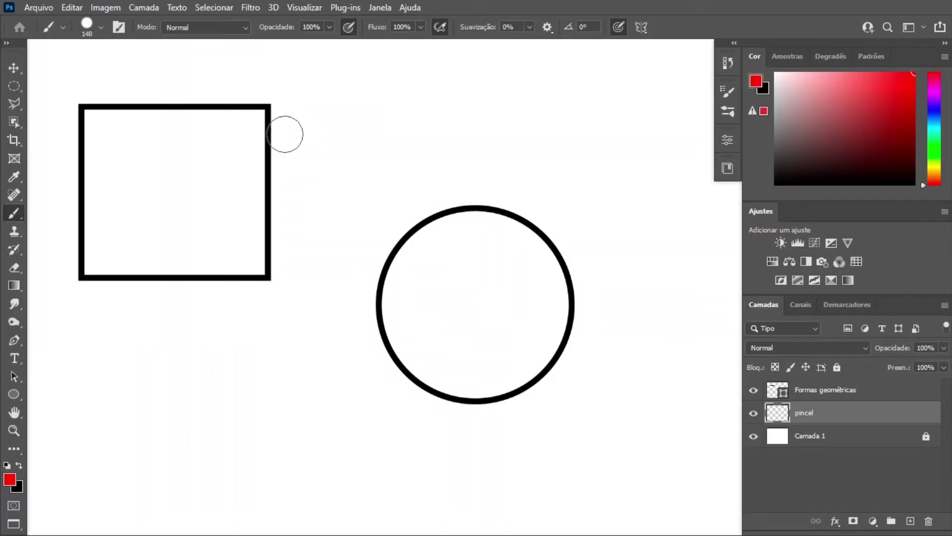
left_click(901, 87)
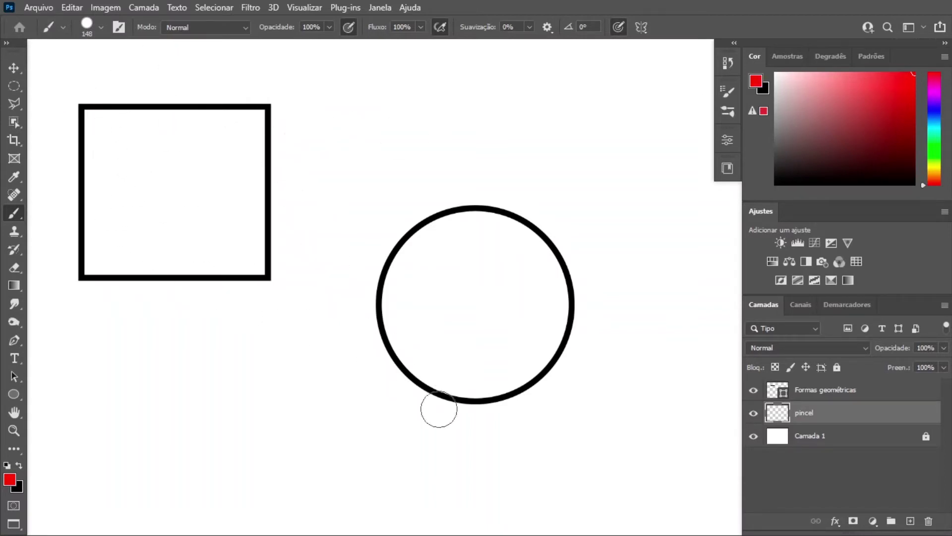
mouse_move(107, 106)
left_mouse_down()
mouse_move(69, 136)
mouse_move(160, 103)
mouse_move(122, 162)
mouse_move(229, 114)
mouse_move(202, 176)
mouse_move(237, 216)
mouse_move(210, 271)
mouse_move(238, 266)
mouse_move(261, 232)
mouse_move(261, 256)
mouse_move(149, 267)
mouse_move(198, 247)
mouse_move(188, 229)
mouse_move(205, 206)
mouse_move(146, 248)
mouse_move(132, 239)
mouse_move(149, 174)
mouse_move(108, 181)
mouse_move(78, 245)
mouse_move(85, 212)
mouse_move(120, 259)
left_mouse_up()
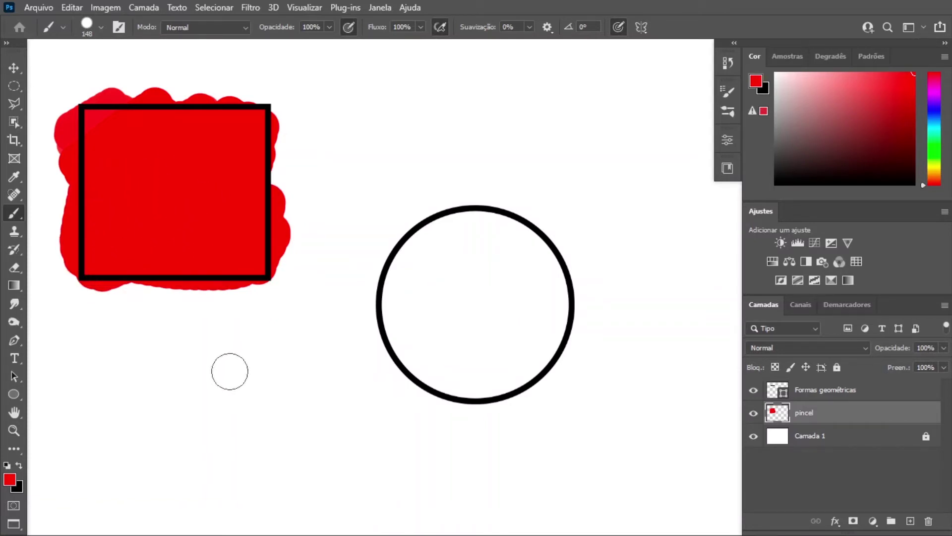
mouse_move(427, 243)
left_mouse_down()
mouse_move(401, 267)
mouse_move(409, 276)
mouse_move(455, 245)
mouse_move(510, 250)
mouse_move(488, 281)
mouse_move(532, 293)
mouse_move(549, 336)
mouse_move(561, 298)
mouse_move(559, 323)
mouse_move(478, 375)
mouse_move(508, 361)
mouse_move(523, 373)
mouse_move(468, 388)
mouse_move(444, 384)
mouse_move(454, 341)
mouse_move(481, 287)
mouse_move(504, 287)
mouse_move(438, 267)
mouse_move(411, 337)
mouse_move(447, 361)
mouse_move(409, 353)
mouse_move(414, 332)
mouse_move(455, 327)
left_mouse_up()
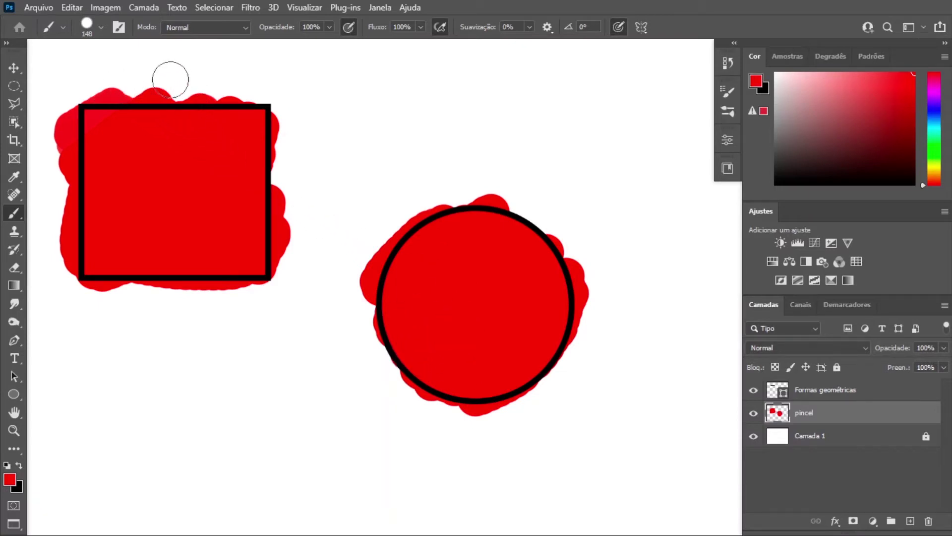
Step: Erase the red paint spilling outside the square's outline with a 76 px Eraser
left_click(14, 268)
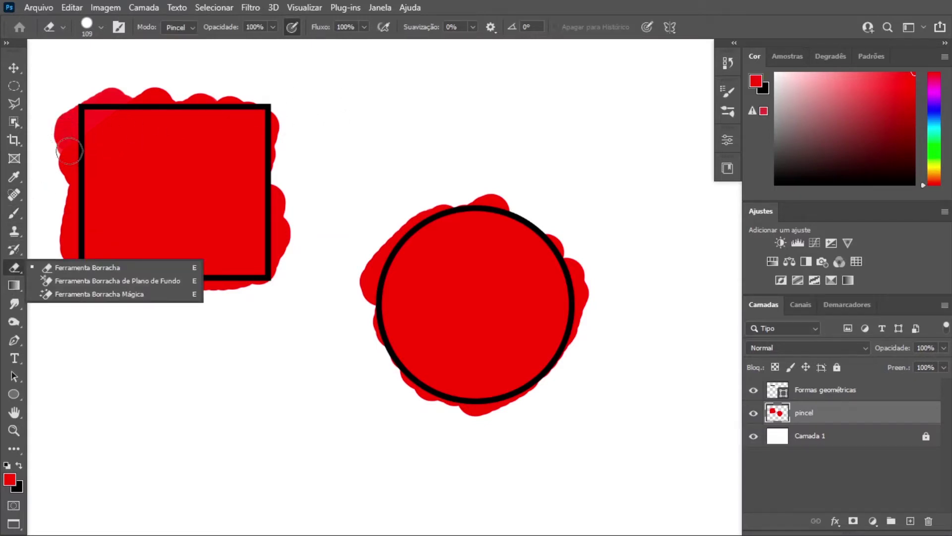
left_click(74, 267)
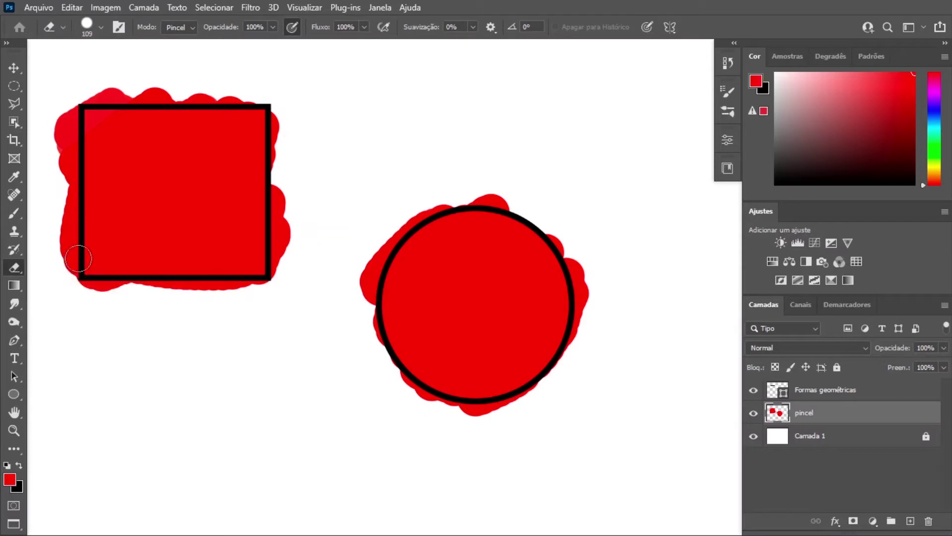
left_click(101, 27)
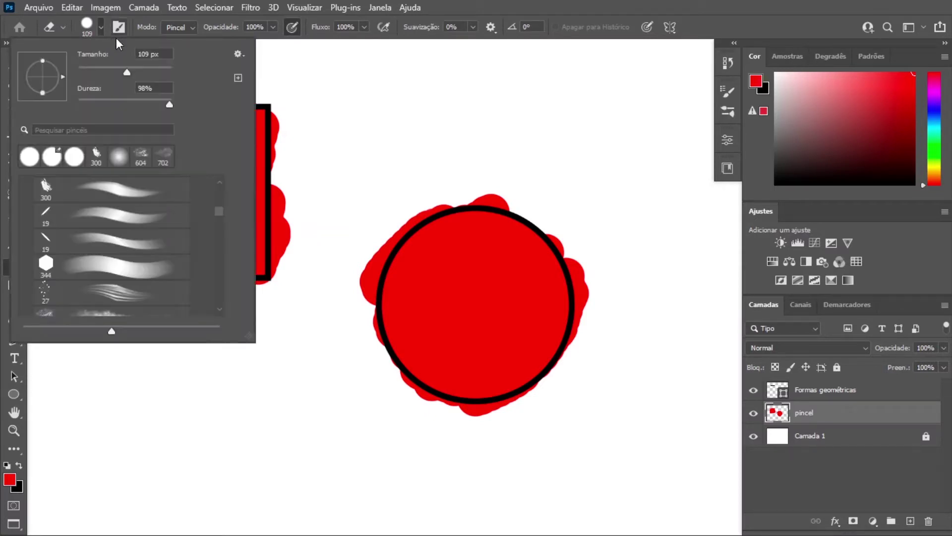
left_click_drag(137, 70, 139, 71)
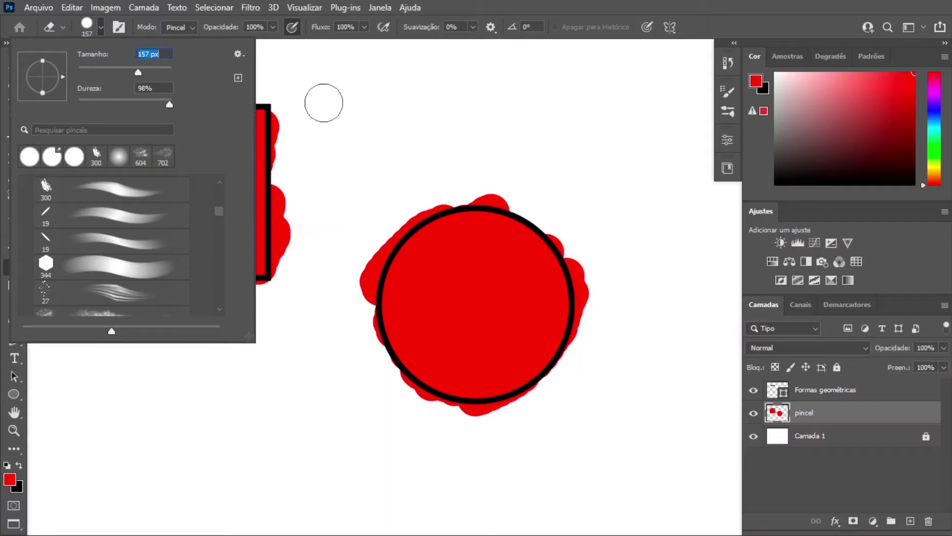
left_click(285, 119)
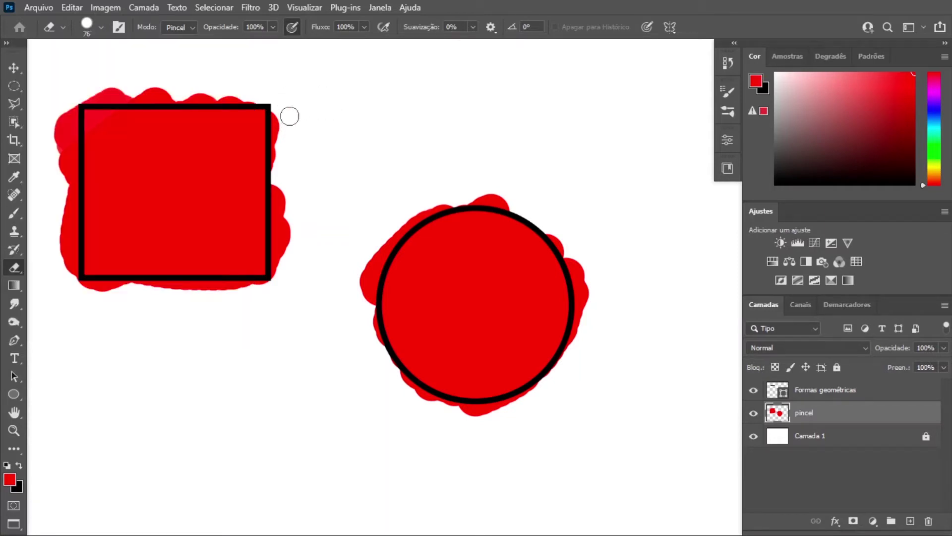
mouse_move(279, 117)
left_mouse_down()
mouse_move(278, 102)
mouse_move(257, 96)
mouse_move(123, 96)
mouse_move(253, 99)
left_mouse_up()
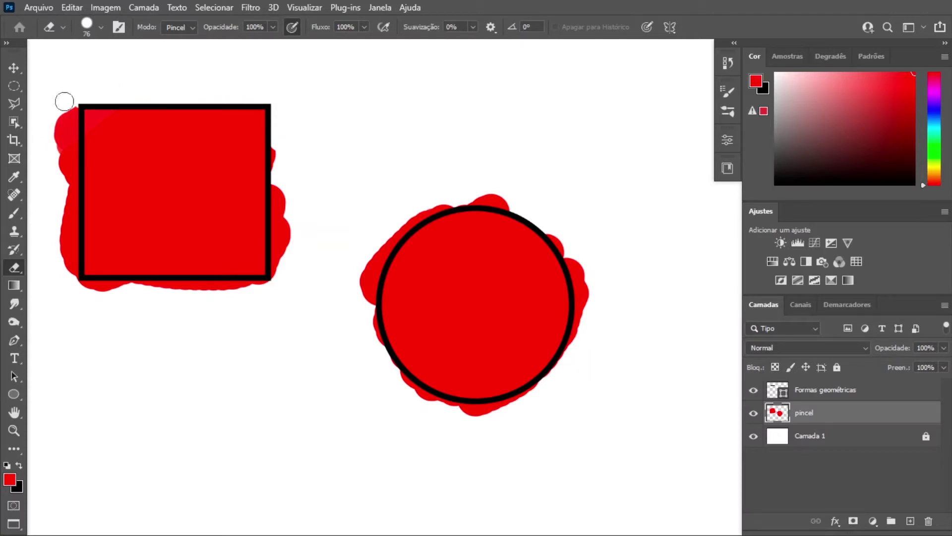
mouse_move(65, 101)
left_mouse_down()
mouse_move(62, 144)
mouse_move(75, 92)
mouse_move(60, 233)
mouse_move(68, 273)
mouse_move(72, 156)
left_mouse_up()
mouse_move(90, 294)
left_mouse_down()
mouse_move(262, 288)
mouse_move(77, 292)
mouse_move(285, 279)
mouse_move(294, 157)
mouse_move(278, 140)
mouse_move(272, 285)
left_mouse_up()
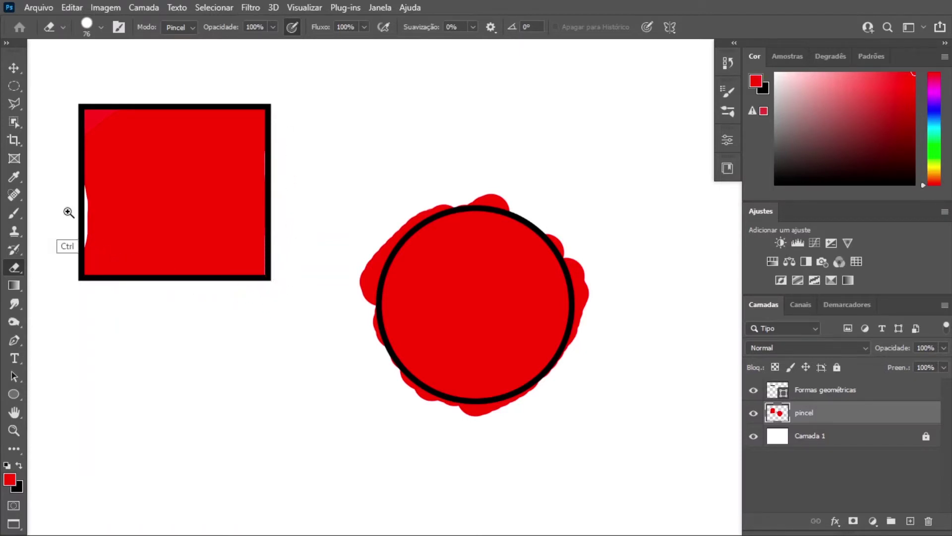
Step: Fill the white gap along the square's left inner edge with the red brush and erase the overflow outside the outline
mouse_move(65, 216)
left_mouse_down()
mouse_move(115, 215)
mouse_move(121, 200)
left_mouse_up()
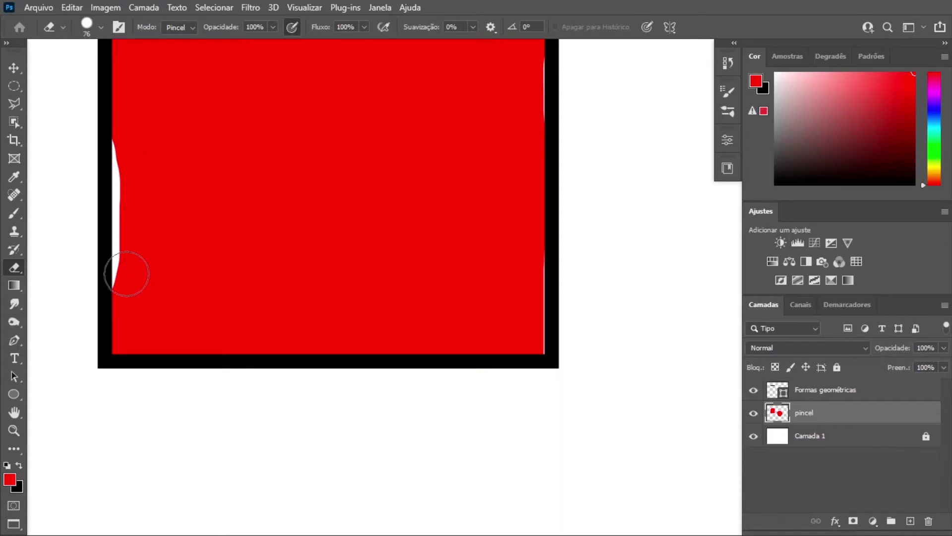
left_click(15, 211)
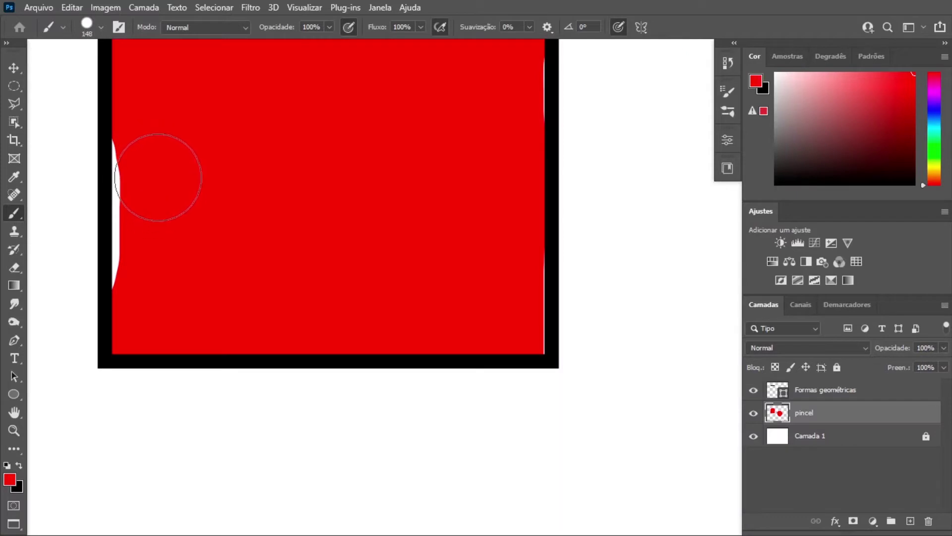
mouse_move(150, 193)
left_mouse_down()
mouse_move(152, 136)
mouse_move(146, 246)
mouse_move(141, 263)
mouse_move(106, 282)
left_mouse_up()
left_click(14, 268)
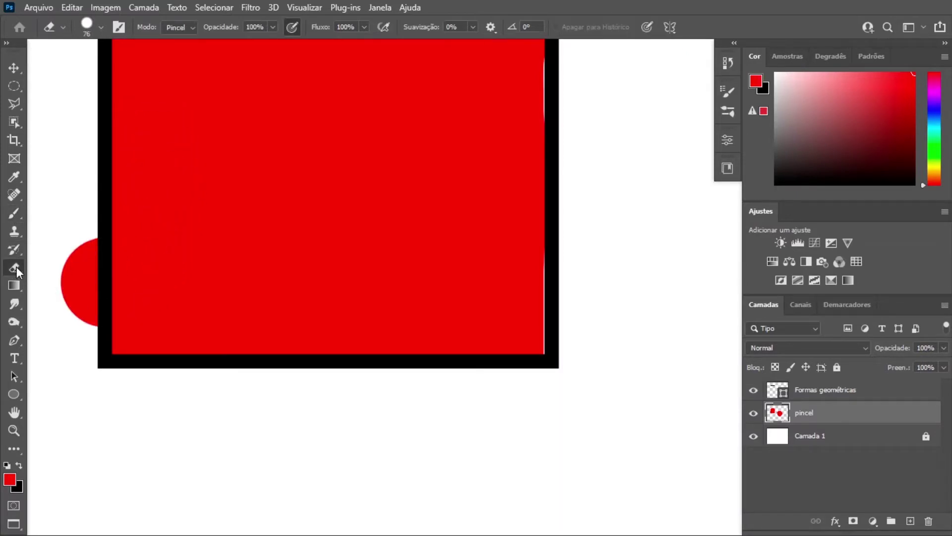
left_click_drag(64, 247, 79, 300)
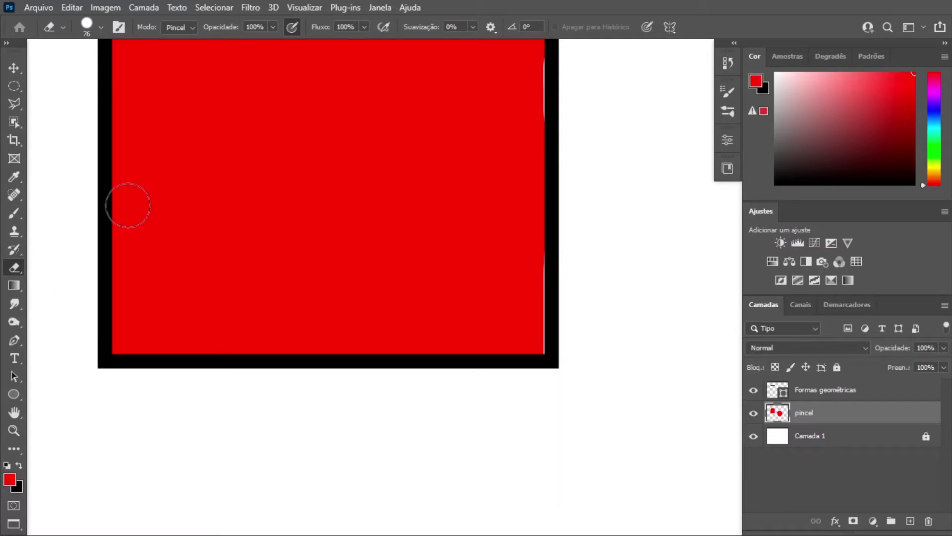
Step: Erase a small patch at the square's right edge, then repaint it and the thin gap below it in red
left_click_drag(519, 237, 570, 208)
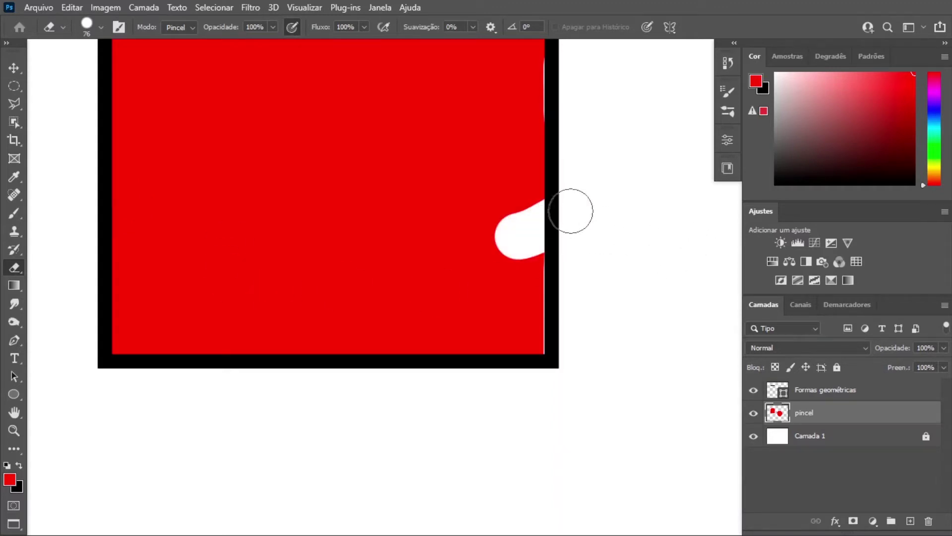
left_click(15, 214)
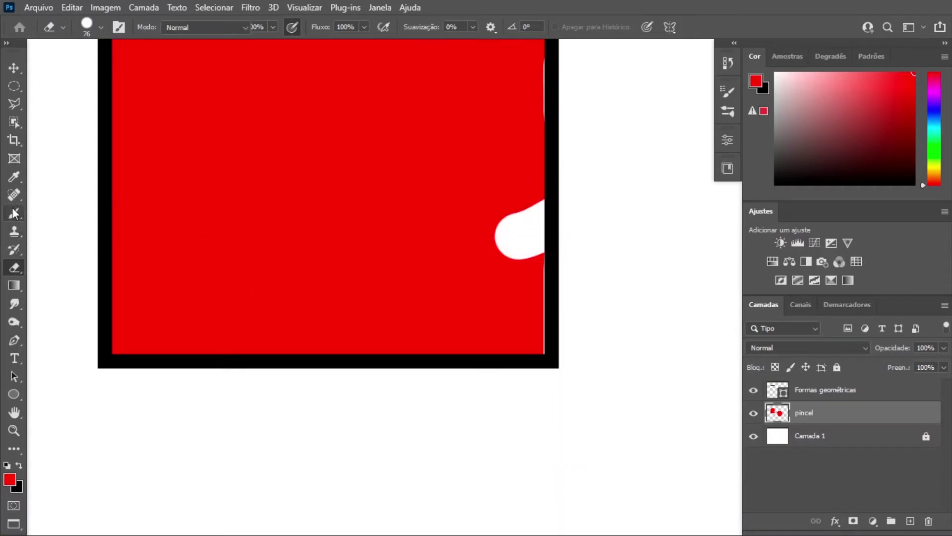
left_click_drag(492, 242, 508, 211)
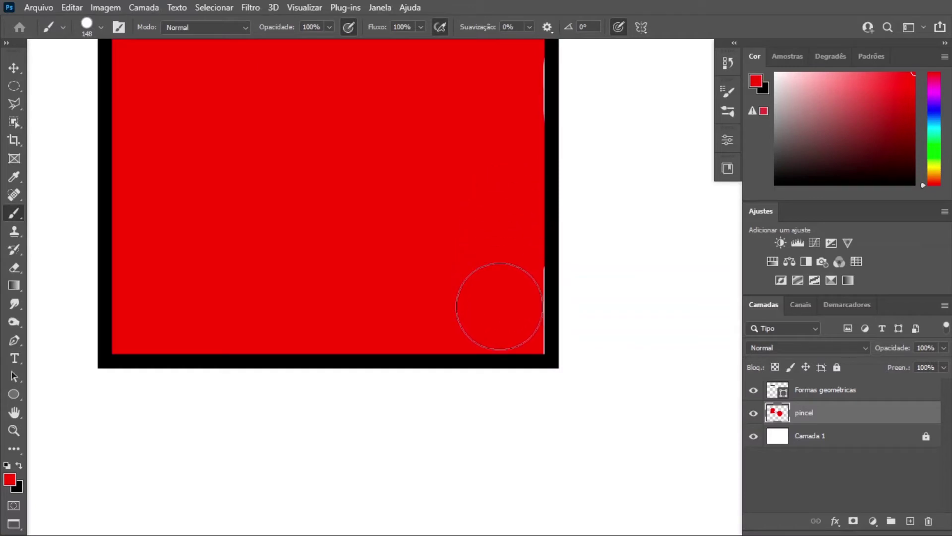
mouse_move(500, 286)
left_mouse_down()
mouse_move(502, 314)
mouse_move(527, 336)
left_mouse_up()
Step: Erase the square's bottom-right corner, repaint it red and erase the overflow outside the outline
left_click(16, 269)
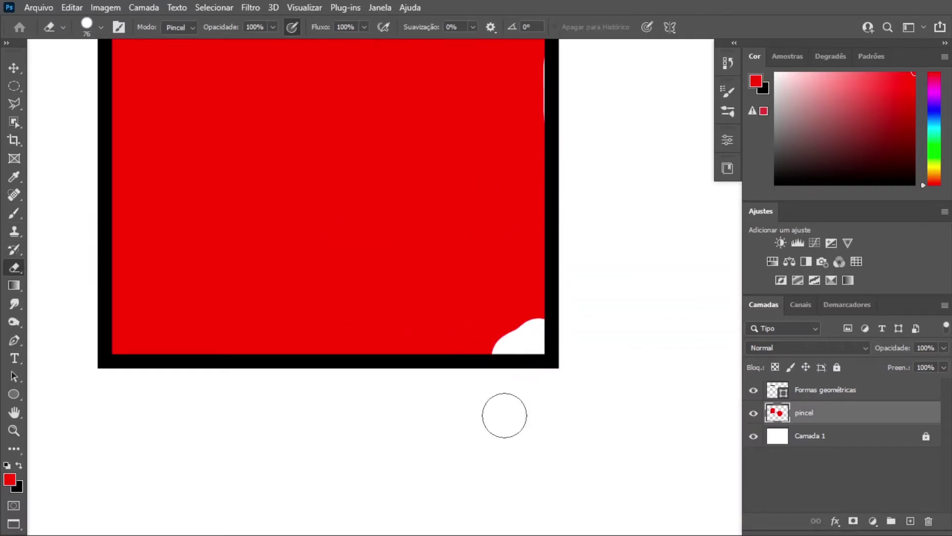
left_click(14, 214)
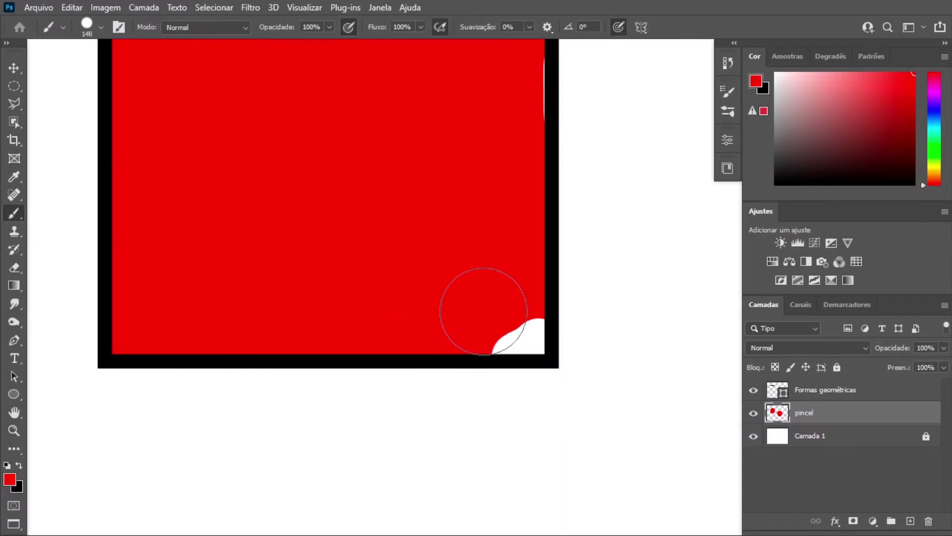
left_click(516, 357)
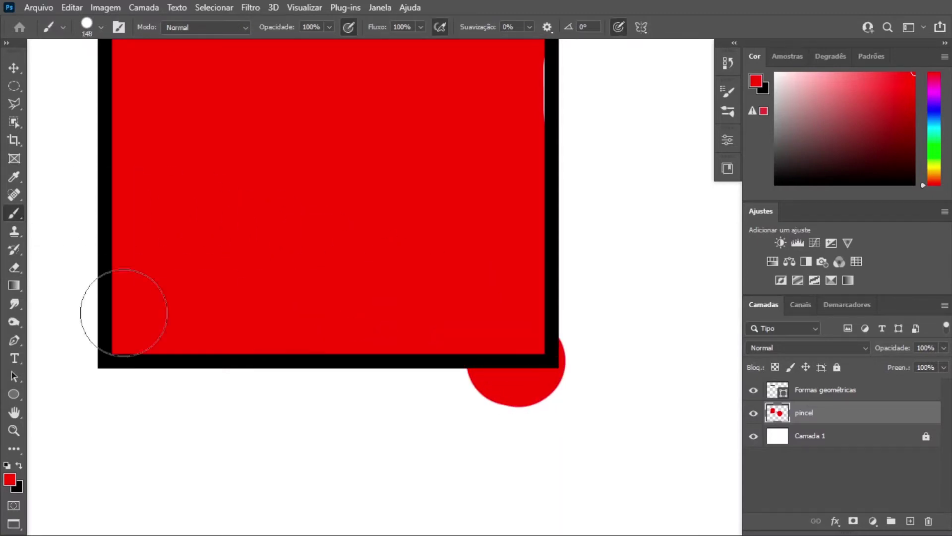
left_click(15, 268)
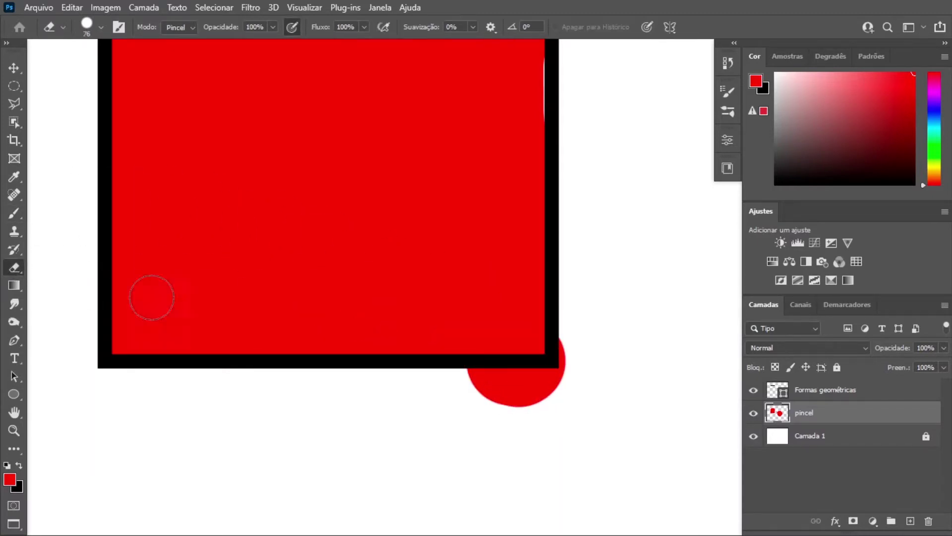
mouse_move(541, 403)
left_mouse_down()
mouse_move(454, 397)
mouse_move(578, 385)
mouse_move(576, 330)
mouse_move(585, 393)
mouse_move(550, 393)
left_mouse_up()
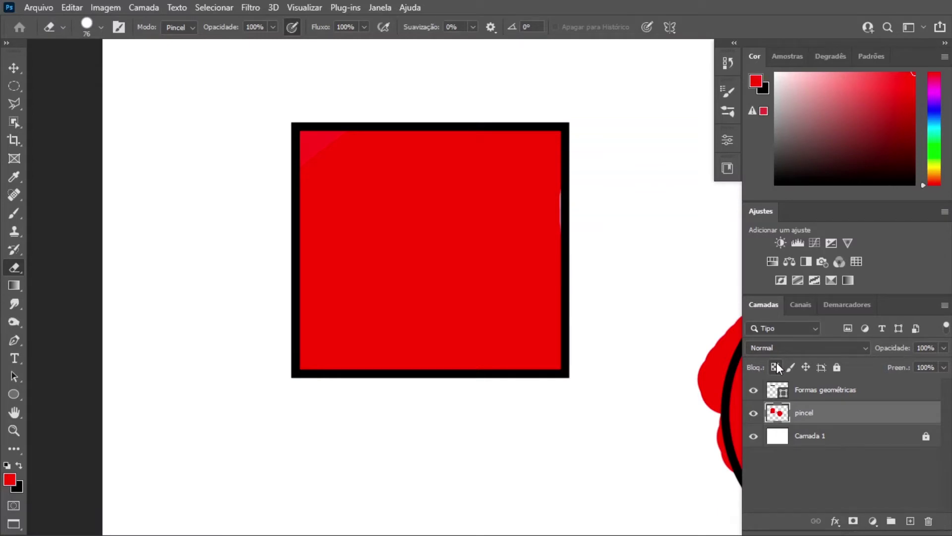
Step: Add a layer mask to the pincel layer for cleaning up the paint around the circle
key("space")
mouse_move(562, 340)
left_mouse_down()
mouse_move(217, 202)
mouse_move(198, 206)
left_mouse_up()
left_click_drag(550, 252, 506, 245)
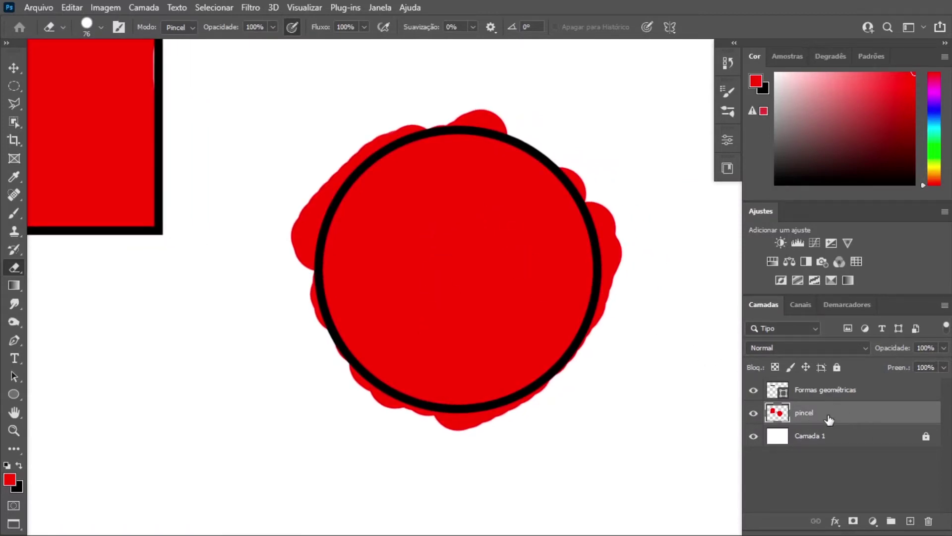
left_click(854, 522)
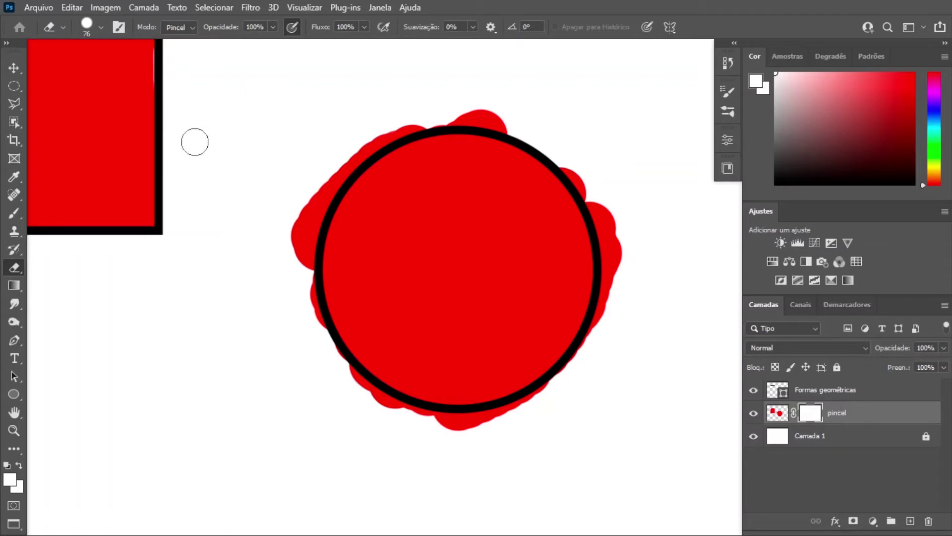
Step: Ready the Brush for painting on the mask, with black as the foreground colour and white as the background colour
left_click(8, 220)
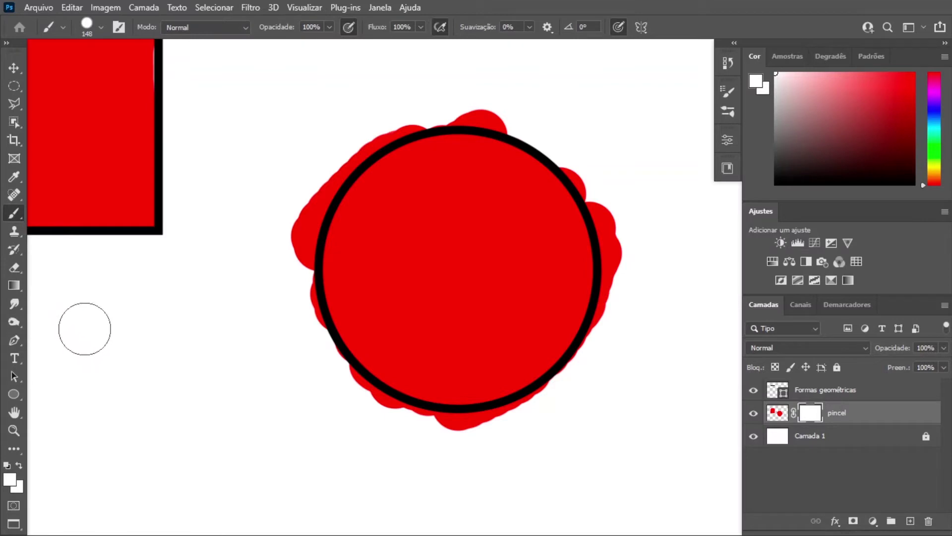
key("d")
key("x")
key("x")
key("x")
key("x")
key("x")
key("x")
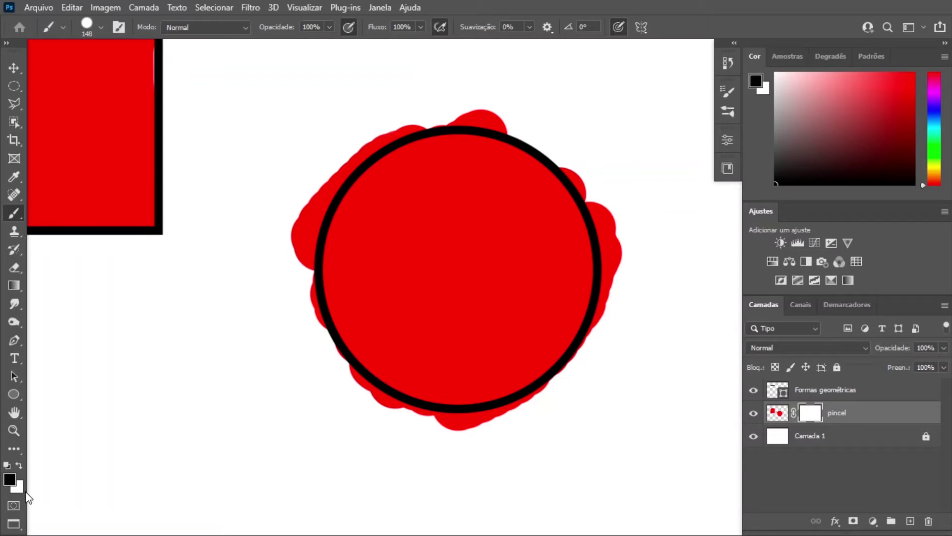
key("x")
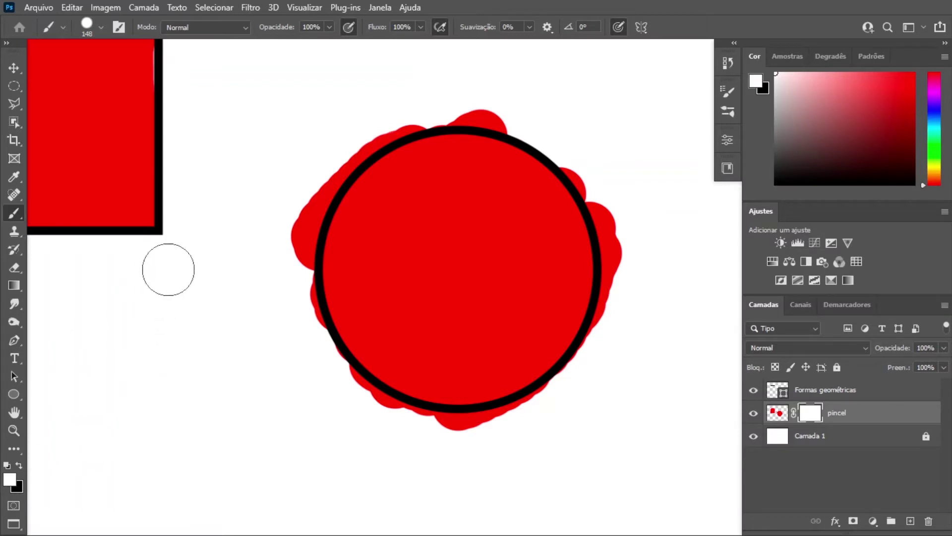
key("x")
key("x")
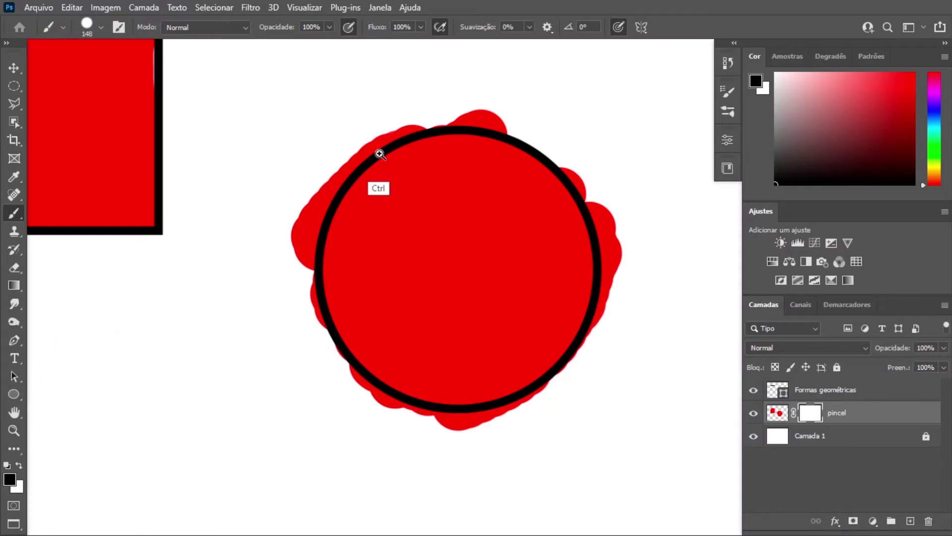
Step: Hide the red overflow all around the circle's outline by painting black on the pincel layer's mask
left_click_drag(378, 159, 412, 164)
mouse_move(255, 267)
left_mouse_down()
mouse_move(270, 279)
mouse_move(274, 318)
left_mouse_up()
left_click_drag(395, 299, 370, 194)
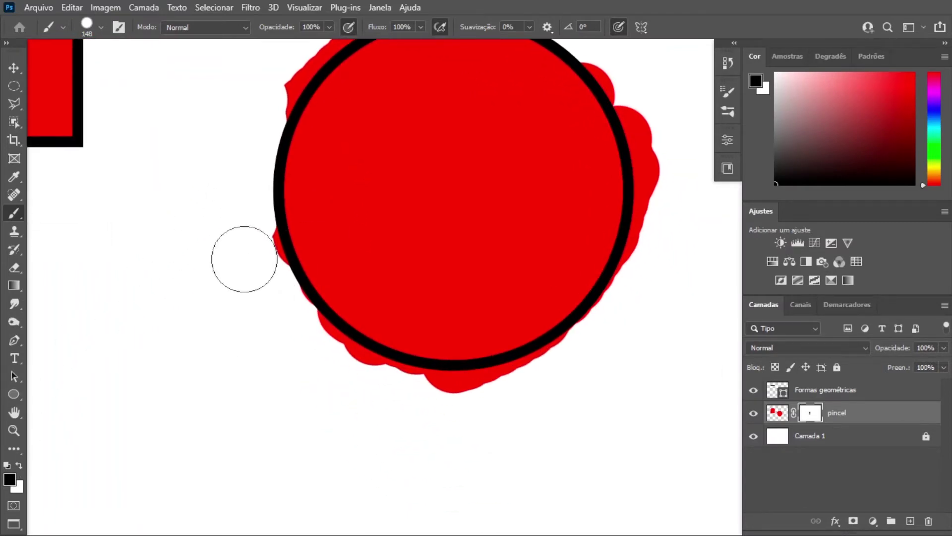
mouse_move(245, 259)
left_mouse_down()
mouse_move(307, 340)
mouse_move(356, 383)
mouse_move(374, 350)
mouse_move(522, 364)
mouse_move(554, 400)
mouse_move(414, 407)
mouse_move(364, 395)
mouse_move(364, 384)
mouse_move(456, 404)
mouse_move(498, 400)
mouse_move(603, 347)
left_mouse_up()
mouse_move(479, 410)
left_mouse_down()
mouse_move(474, 403)
mouse_move(408, 474)
left_mouse_up()
mouse_move(581, 223)
left_mouse_down()
mouse_move(532, 360)
mouse_move(484, 435)
left_mouse_up()
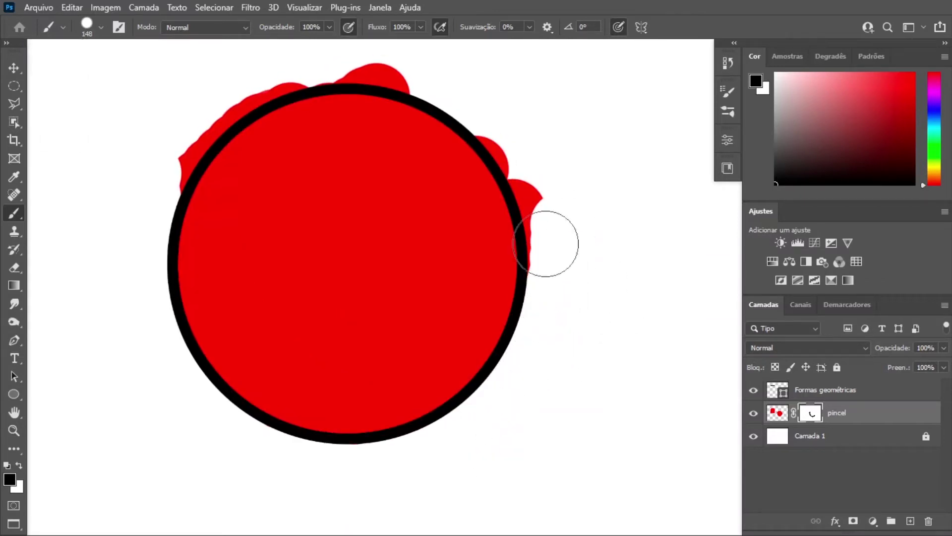
mouse_move(559, 268)
left_mouse_down()
mouse_move(552, 210)
mouse_move(523, 143)
mouse_move(470, 89)
left_mouse_up()
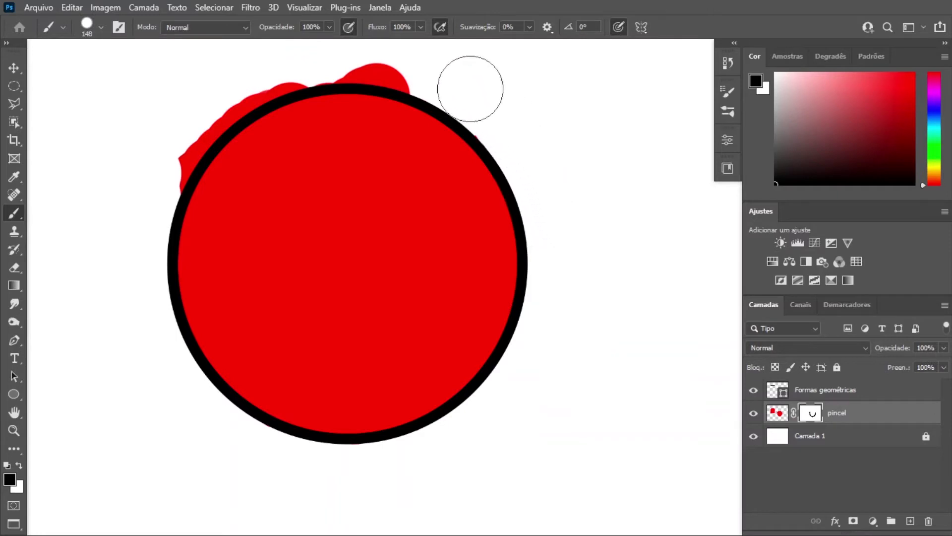
mouse_move(180, 125)
left_mouse_down()
mouse_move(161, 146)
mouse_move(173, 151)
mouse_move(160, 166)
mouse_move(234, 84)
mouse_move(329, 51)
mouse_move(394, 56)
mouse_move(425, 70)
mouse_move(401, 56)
mouse_move(339, 53)
mouse_move(279, 68)
mouse_move(231, 90)
mouse_move(160, 150)
left_mouse_up()
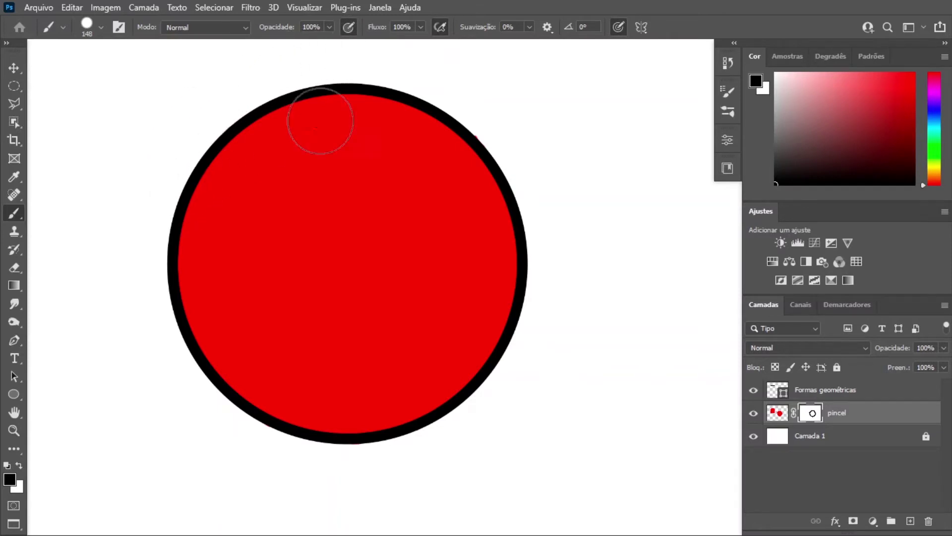
Step: Mask out a patch inside the circle's upper-right edge with black, then restore it by painting white on the mask
mouse_move(468, 105)
left_mouse_down()
mouse_move(605, 242)
mouse_move(485, 107)
mouse_move(505, 201)
mouse_move(531, 221)
mouse_move(529, 206)
mouse_move(556, 199)
mouse_move(494, 260)
left_mouse_up()
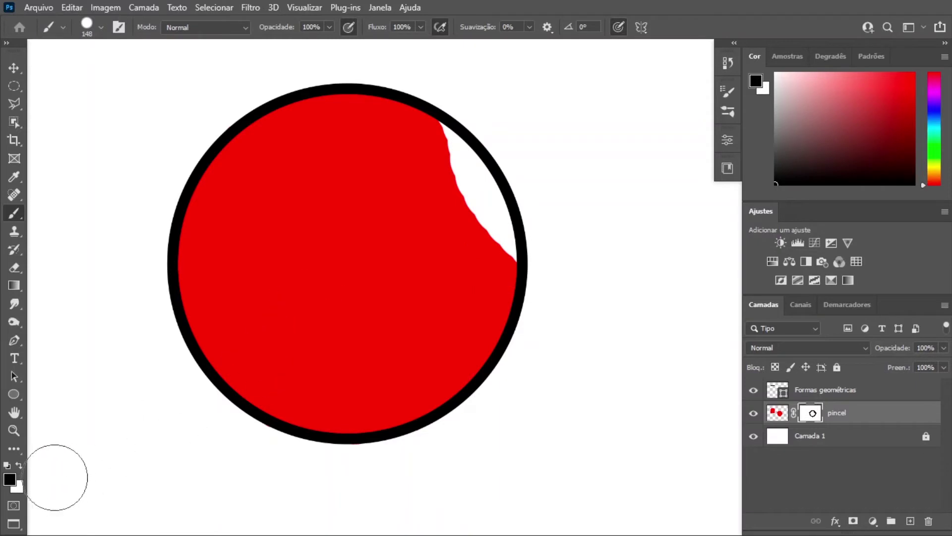
key("x")
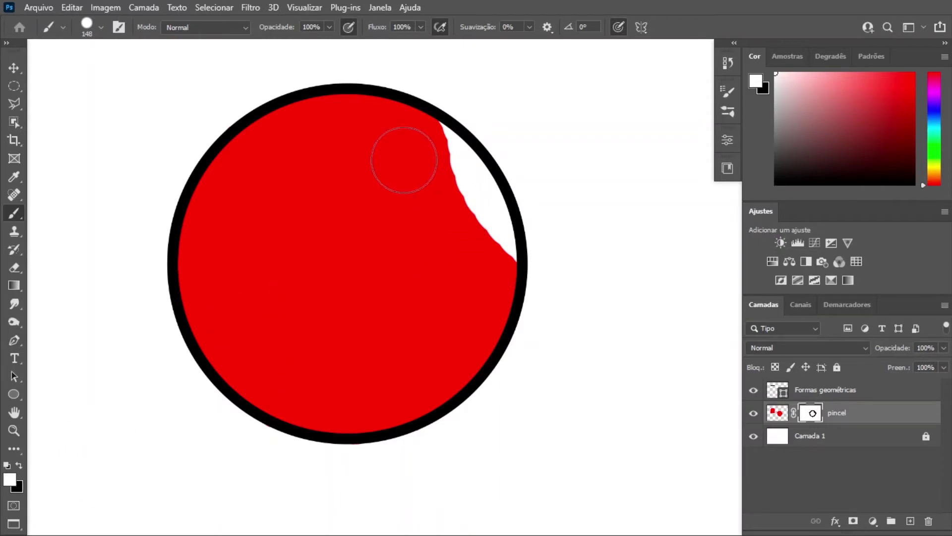
mouse_move(425, 198)
left_mouse_down()
mouse_move(445, 197)
mouse_move(460, 211)
mouse_move(487, 273)
mouse_move(481, 218)
mouse_move(413, 144)
mouse_move(461, 182)
mouse_move(476, 223)
mouse_move(469, 180)
mouse_move(503, 205)
mouse_move(453, 209)
mouse_move(454, 187)
mouse_move(481, 238)
mouse_move(475, 204)
mouse_move(453, 173)
mouse_move(478, 255)
left_mouse_up()
key("x")
key("x")
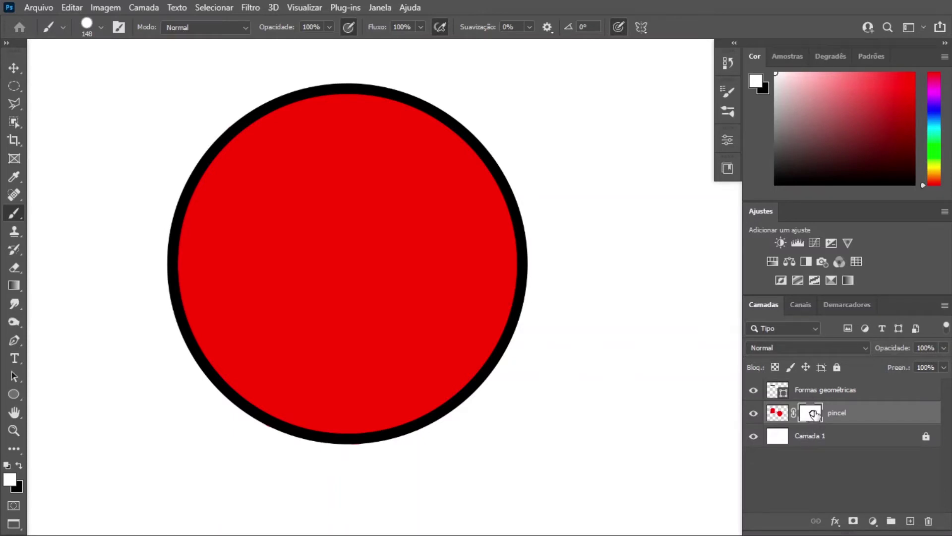
Step: Display the pincel layer's mask on its own in the canvas to examine its black and white areas
left_click(812, 425, "alt")
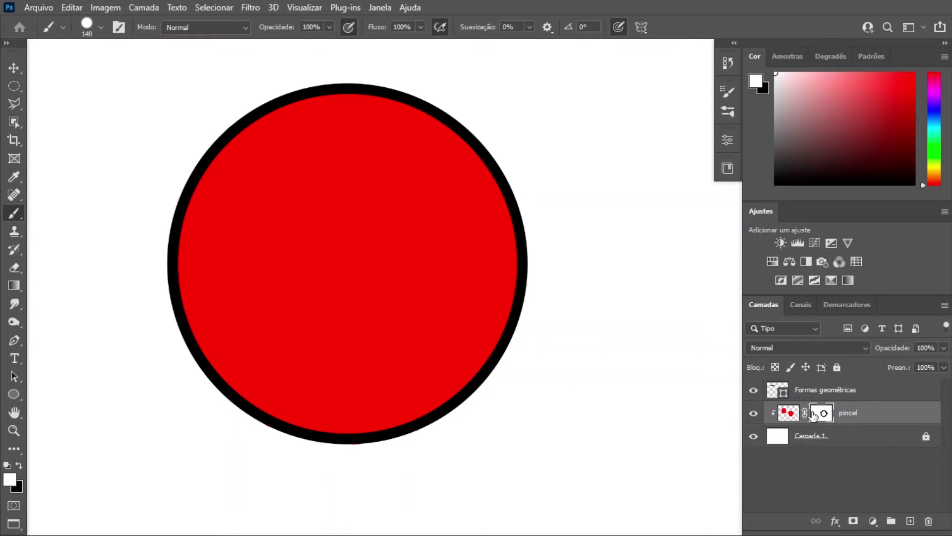
left_click(812, 419, "alt")
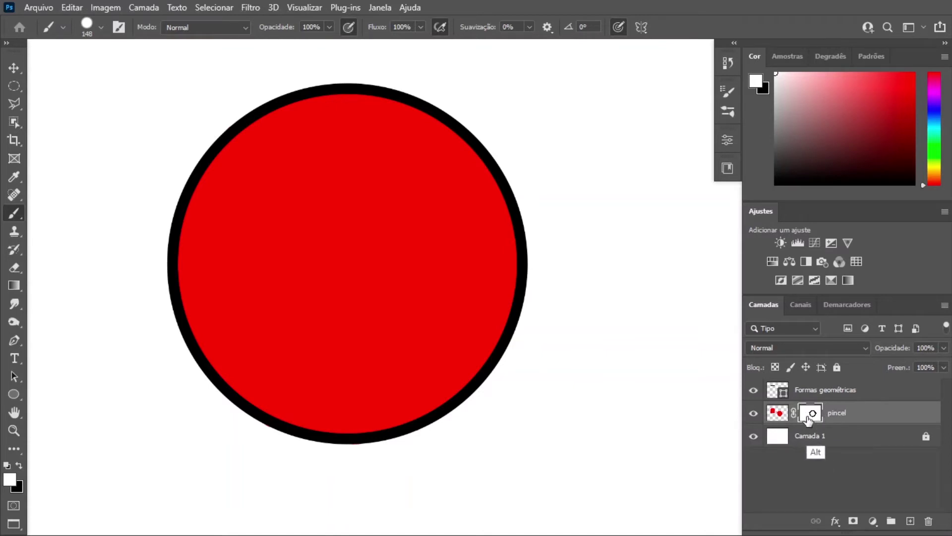
left_click(812, 416, "alt")
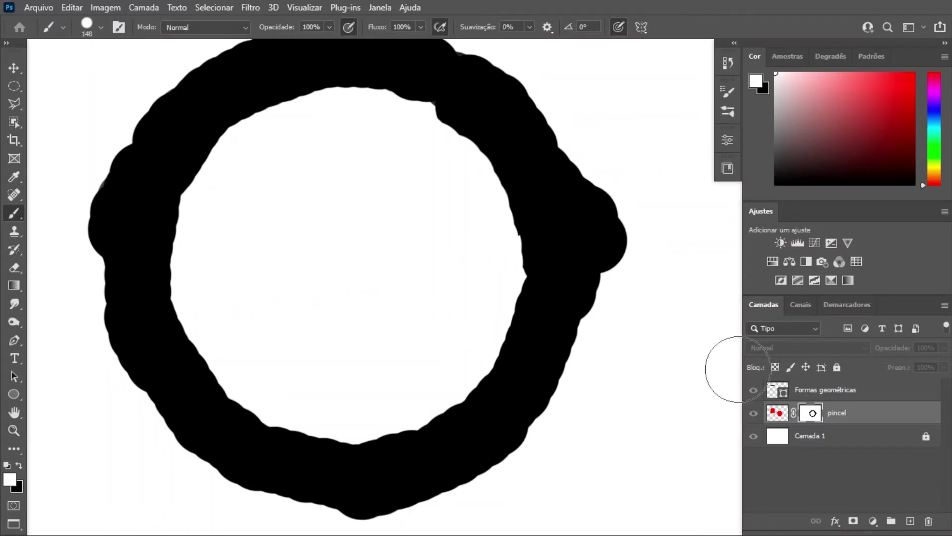
left_click(818, 473)
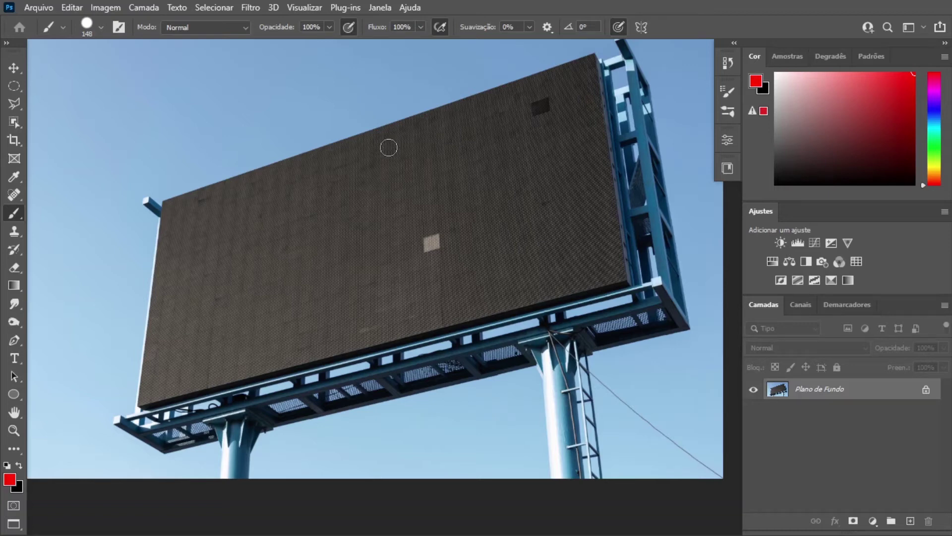
Step: Unlock the building photo's layer and copy the image into the billboard document as a new layer
key("ctrl+Tab")
key("ctrl+Tab")
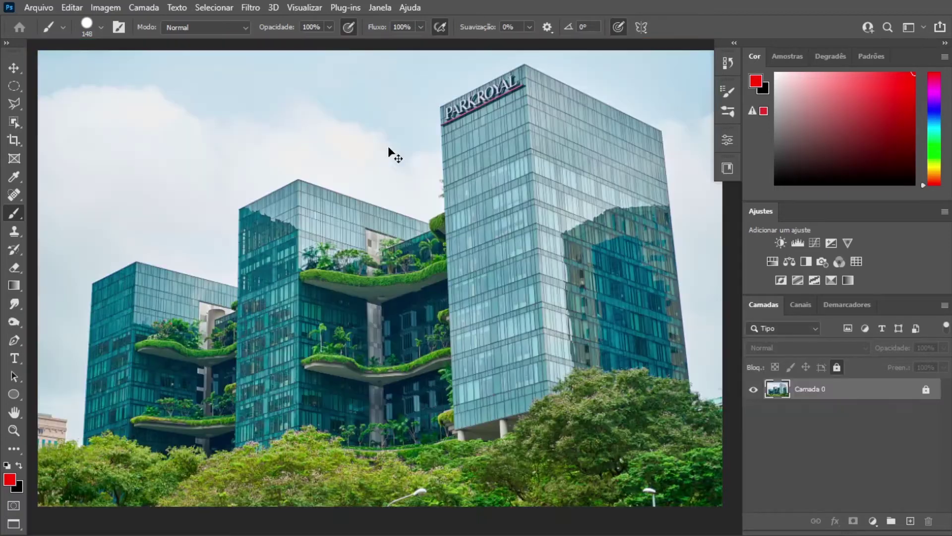
left_click(926, 392)
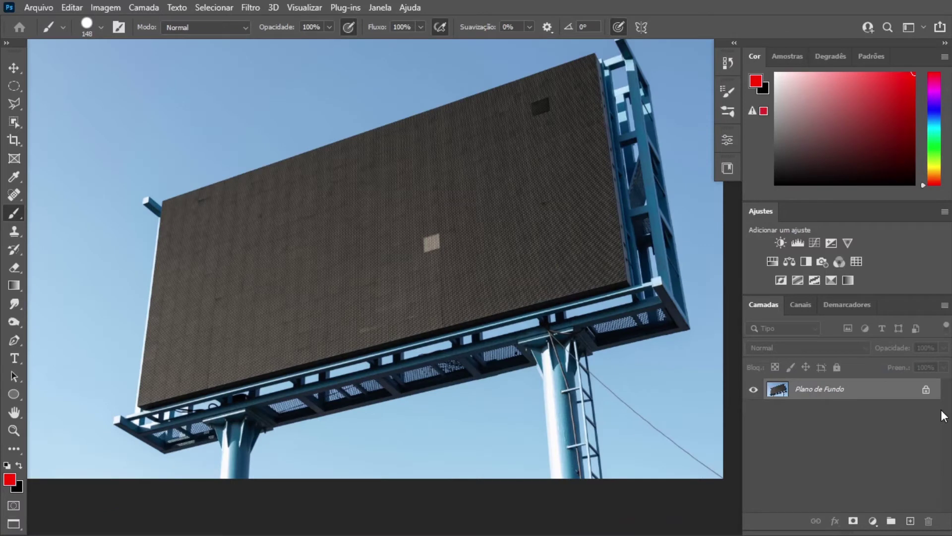
key("ctrl+v")
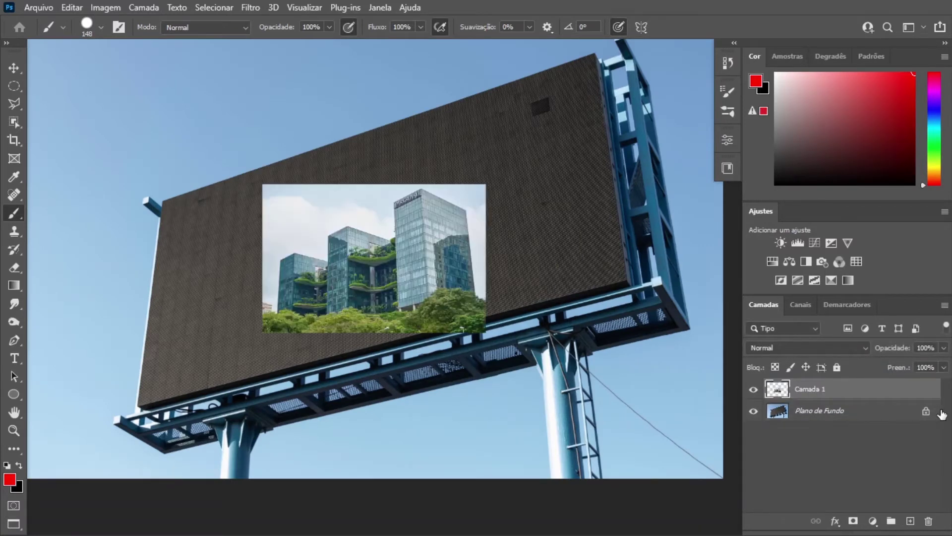
Step: Rename the pasted building layer as edificio
double_click(816, 391)
type("edificio")
key("Return")
Step: Scale the edificio layer up proportionally to about 245.6% so it covers the billboard's screen
key("ctrl+t")
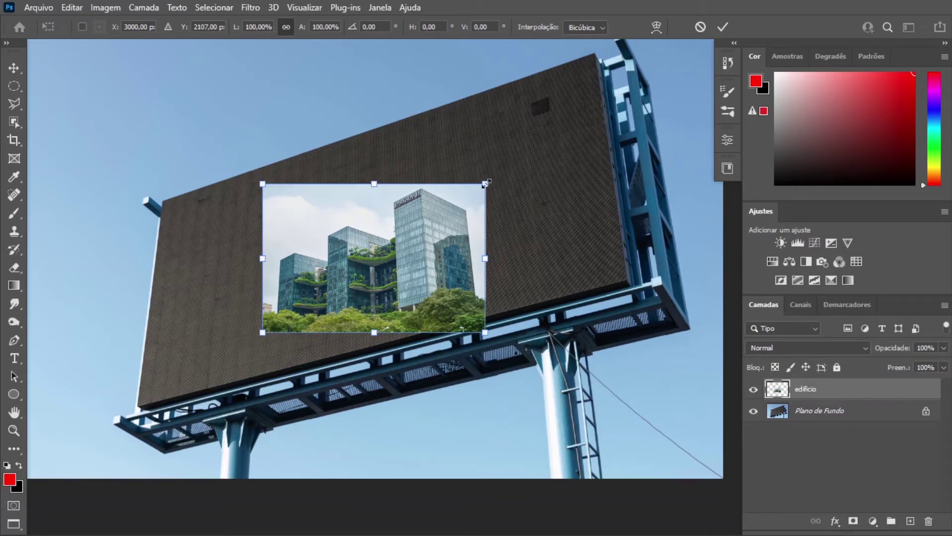
left_click_drag(485, 184, 687, 60)
left_click_drag(686, 60, 686, 61)
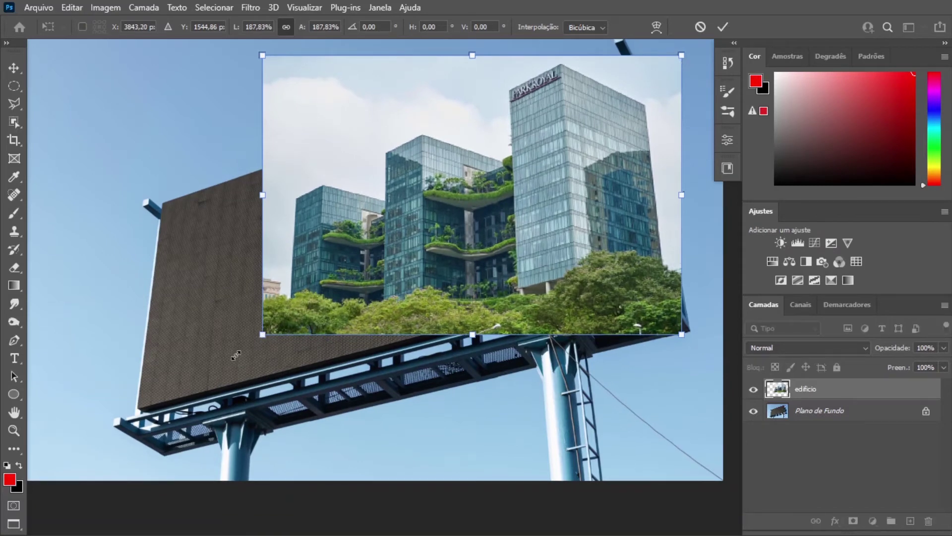
left_click_drag(235, 356, 134, 420)
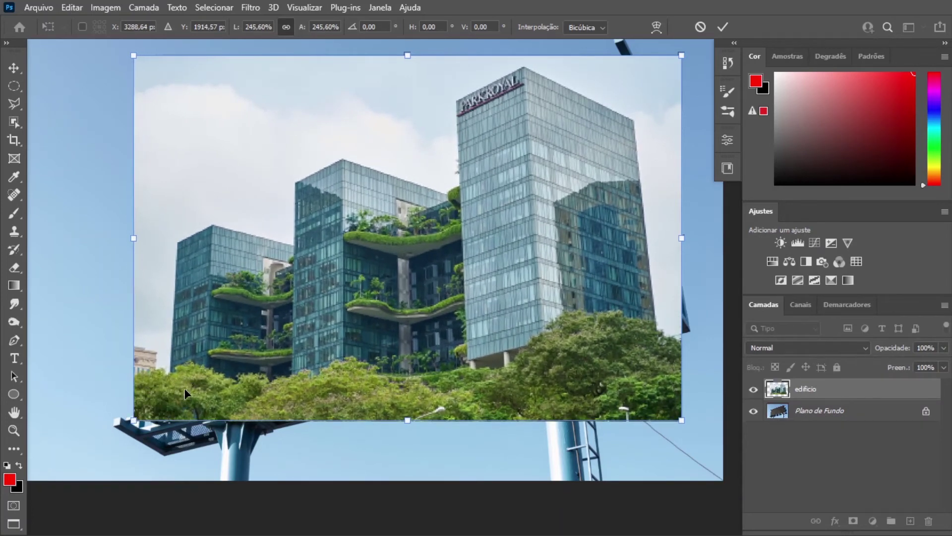
key("Return")
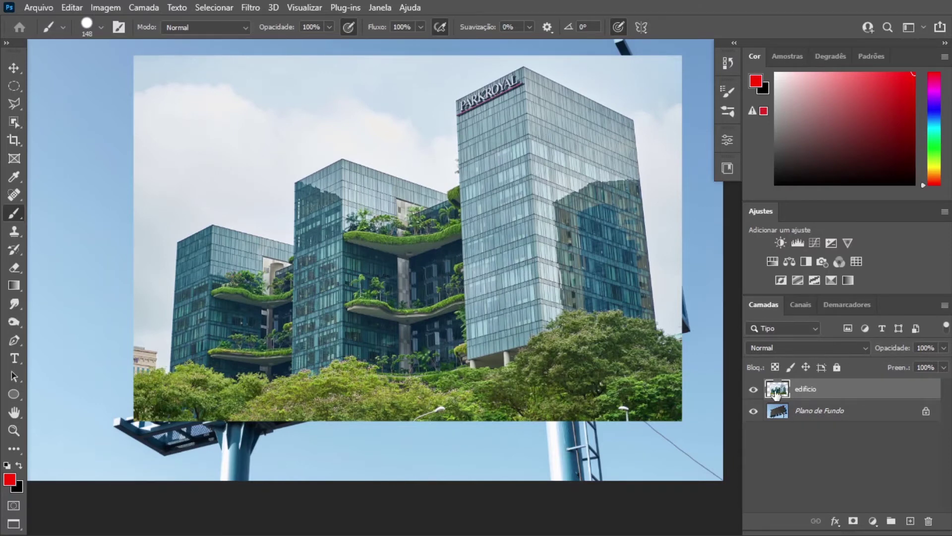
Step: Hide the edificio layer and ready the Polygonal Lasso on the Plano de Fundo layer
left_click(753, 389)
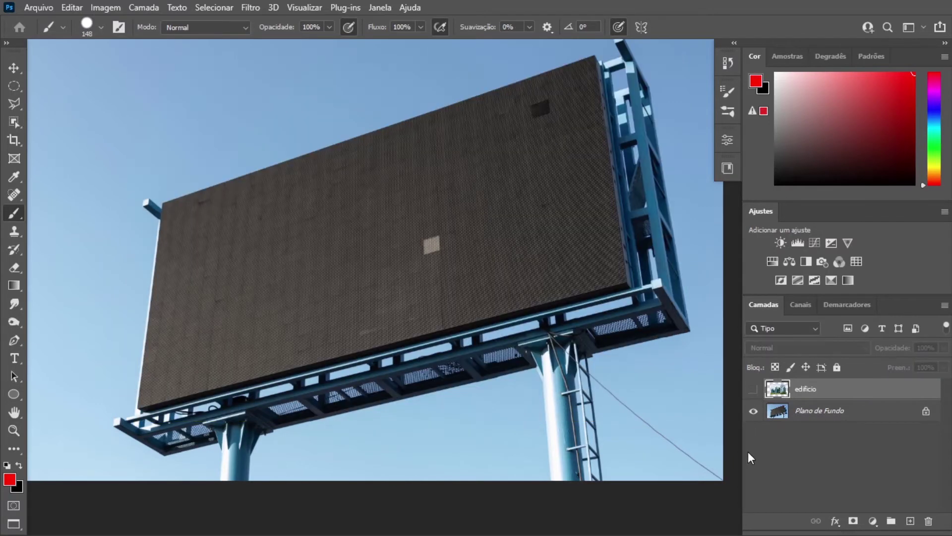
left_click(837, 414)
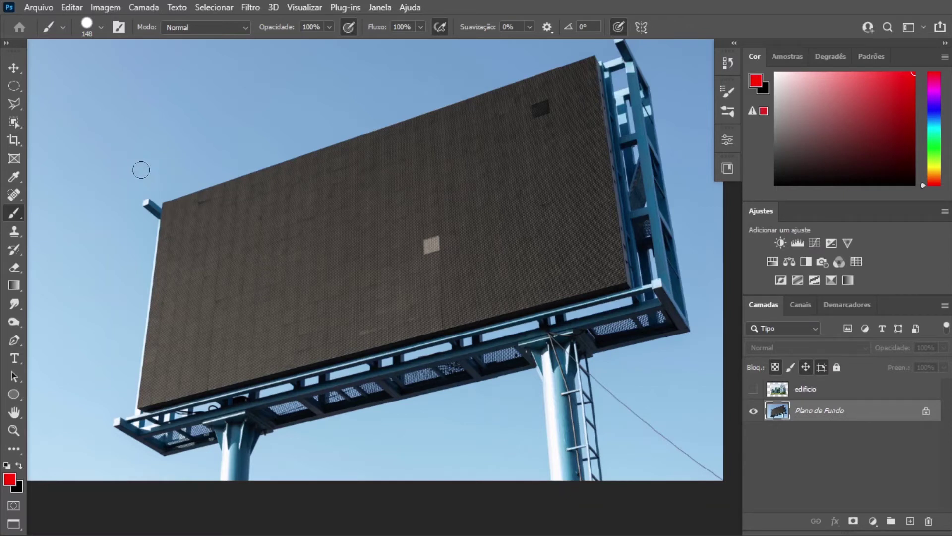
left_click(17, 104)
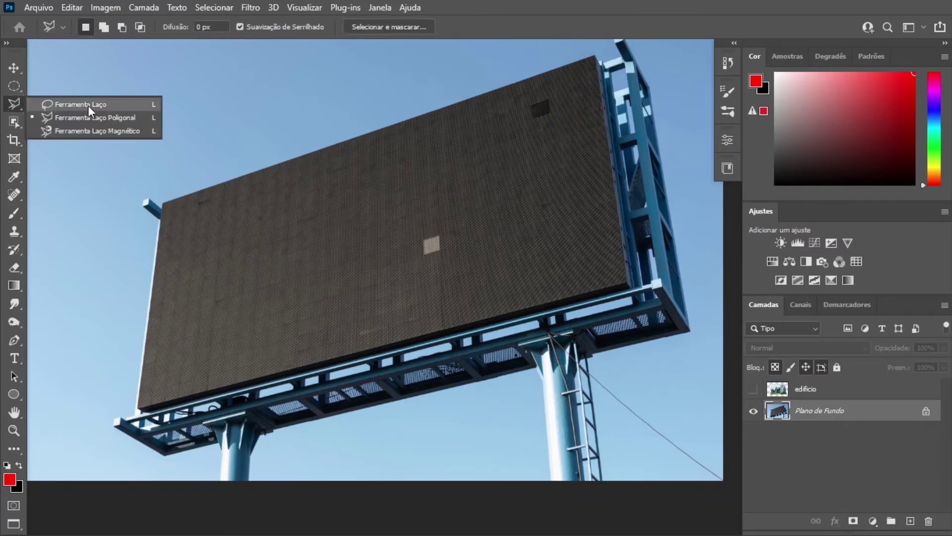
left_click(93, 114)
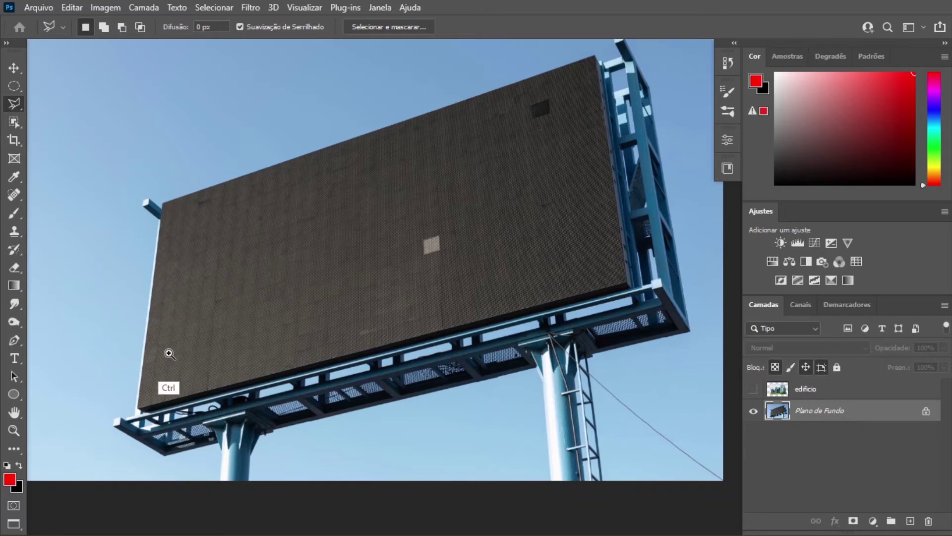
Step: Trace the billboard's dark screen corner by corner with the Polygonal Lasso and close the selection
left_click_drag(153, 271, 214, 268)
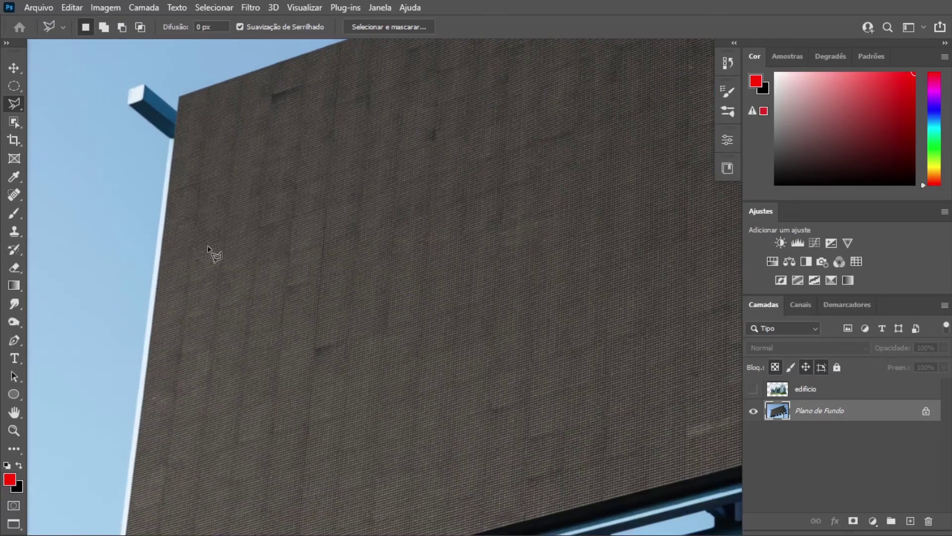
left_click(180, 97)
mouse_move(259, 286)
left_mouse_down()
mouse_move(270, 258)
mouse_move(228, 22)
left_mouse_up()
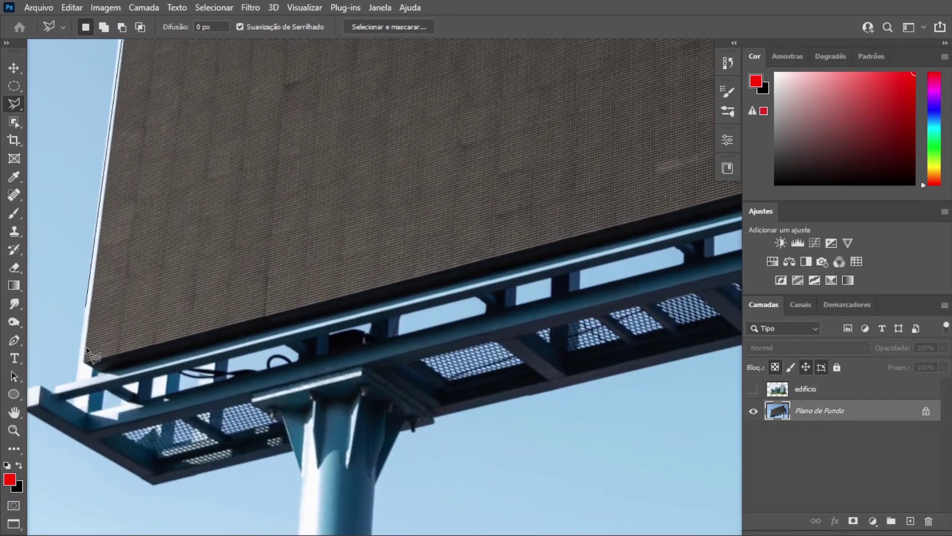
left_click(85, 360)
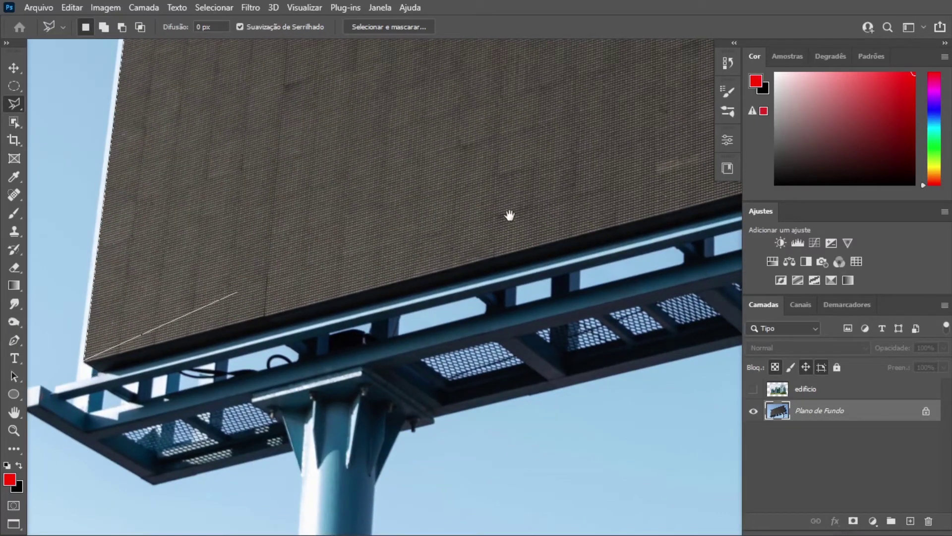
left_click_drag(509, 216, 132, 313)
left_click_drag(578, 232, 217, 332)
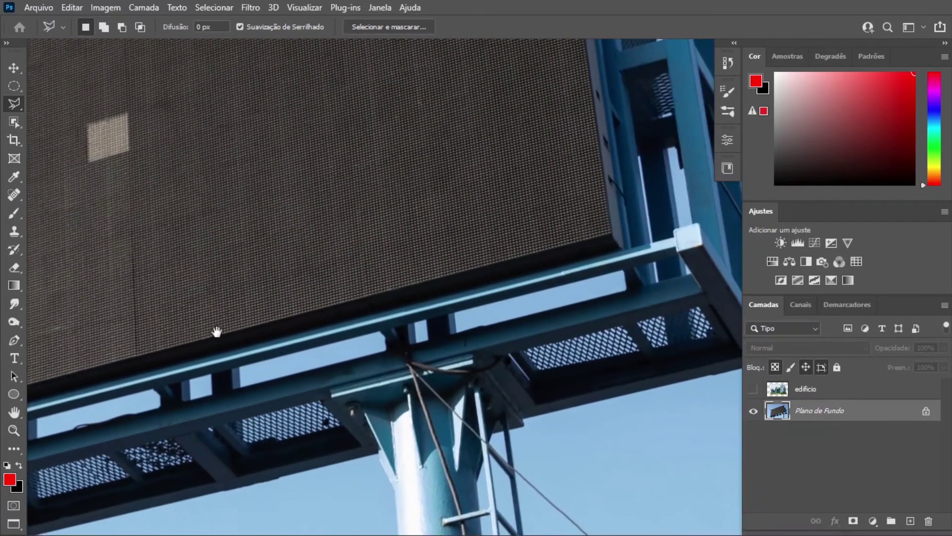
left_click(612, 234)
mouse_move(578, 142)
left_mouse_down()
mouse_move(570, 385)
mouse_move(584, 470)
mouse_move(561, 163)
mouse_move(560, 296)
left_mouse_up()
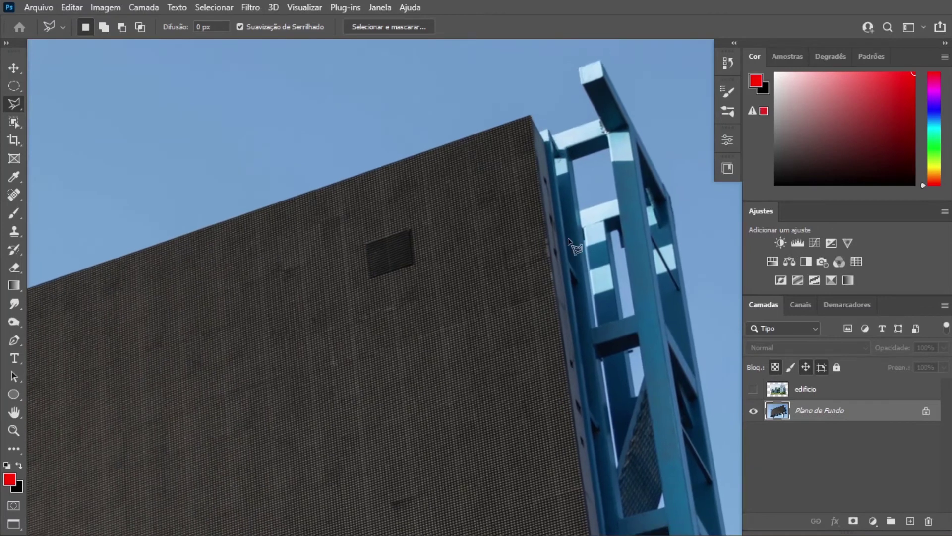
left_click(531, 118)
left_click_drag(233, 266, 633, 195)
mouse_move(240, 343)
left_mouse_down()
mouse_move(419, 213)
mouse_move(623, 199)
left_mouse_up()
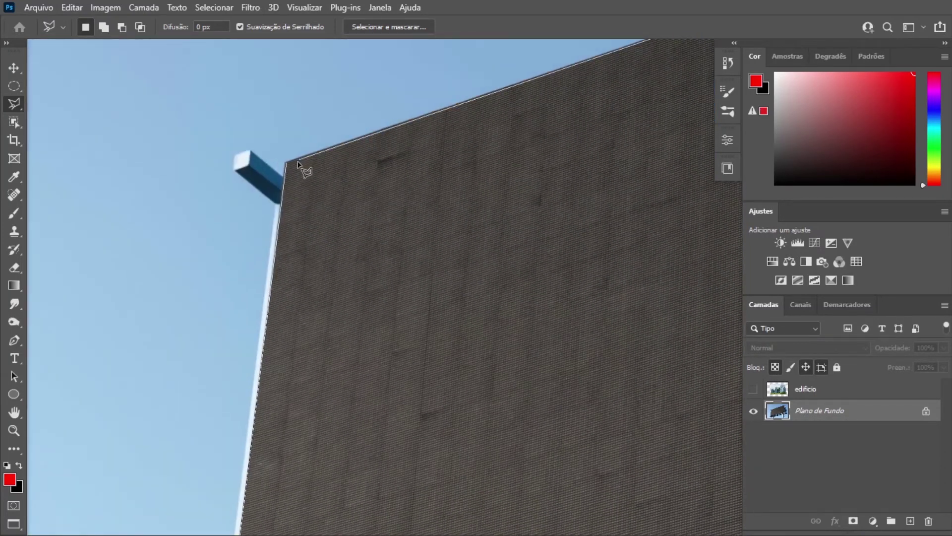
left_click(285, 162)
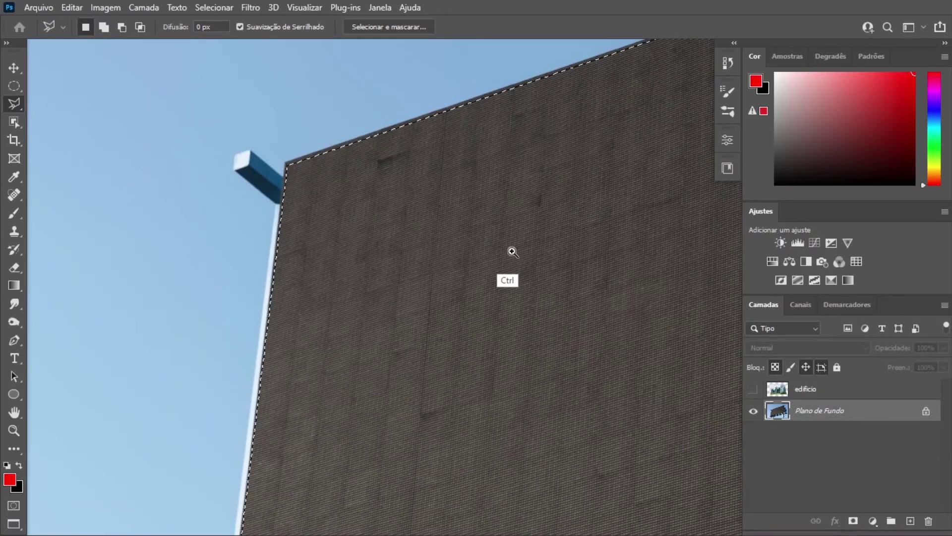
Step: Show the edificio layer again and make it the active layer with the billboard selection kept
left_click_drag(512, 252, 443, 232)
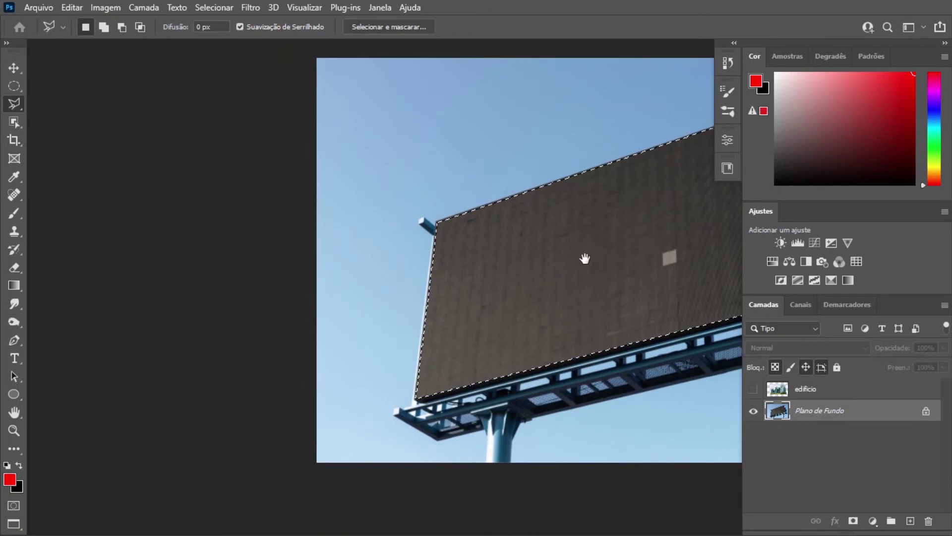
left_click_drag(585, 258, 385, 271)
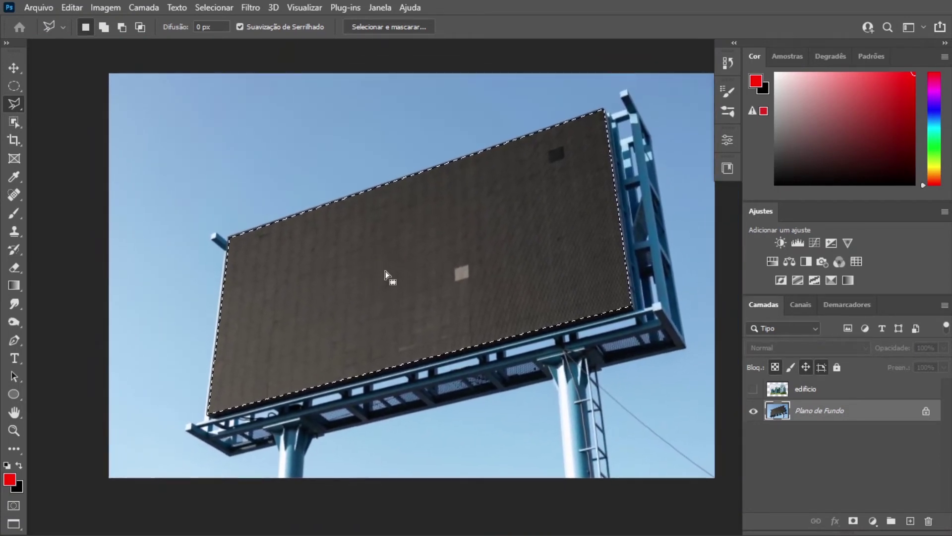
left_click(754, 396)
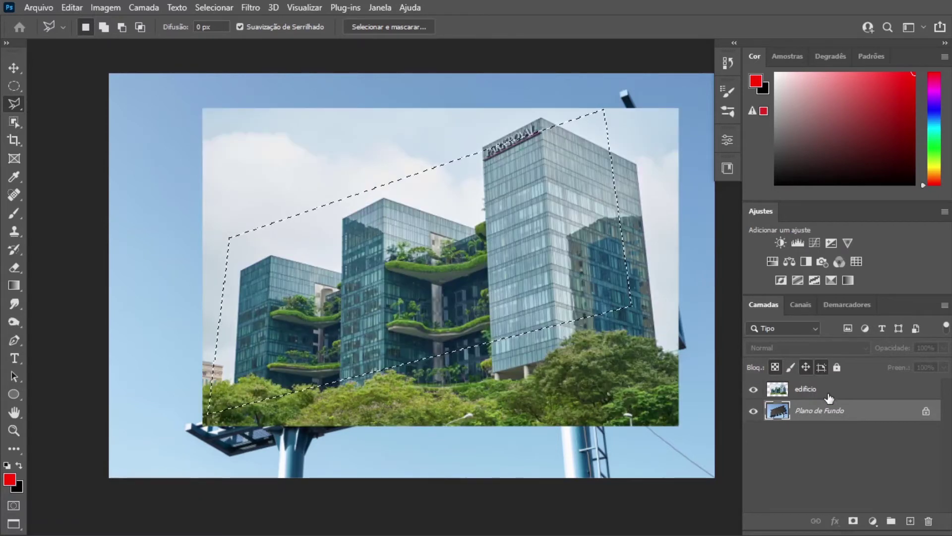
left_click(823, 397)
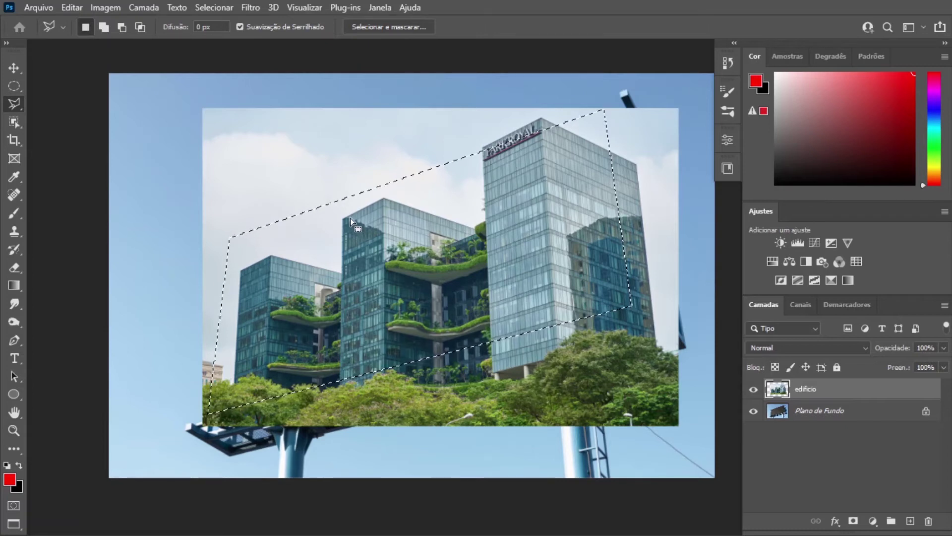
Step: Try trimming the edificio layer by inverting the billboard selection, deleting the photo outside the screen, and deselecting
left_click(218, 8)
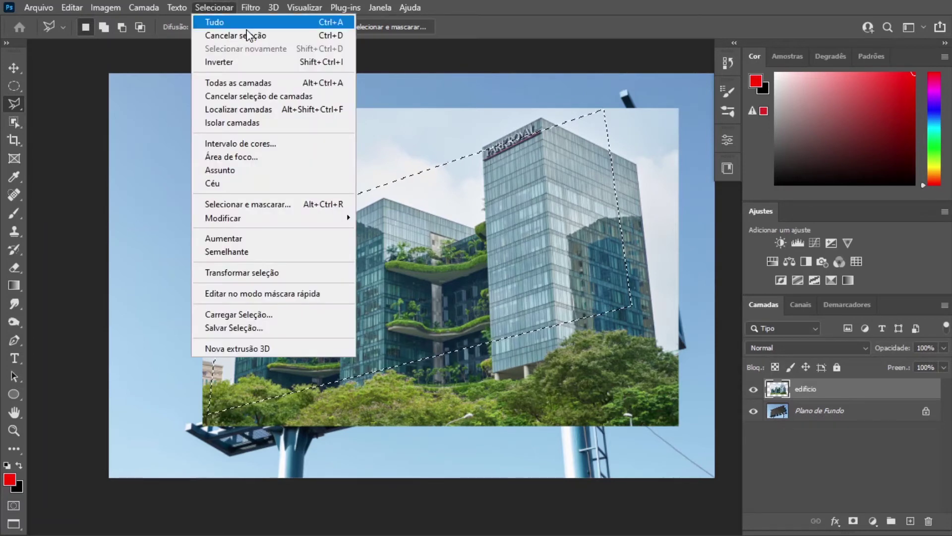
left_click(243, 64)
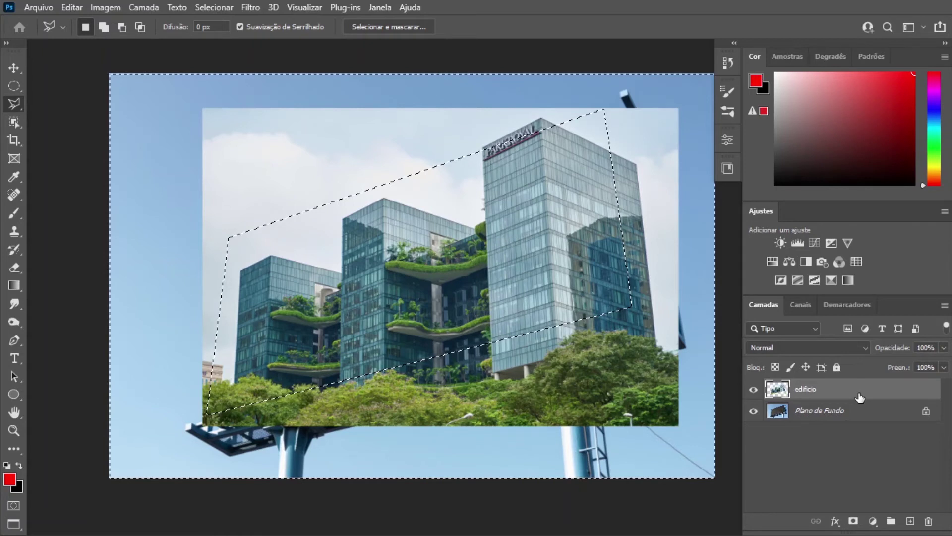
key("Delete")
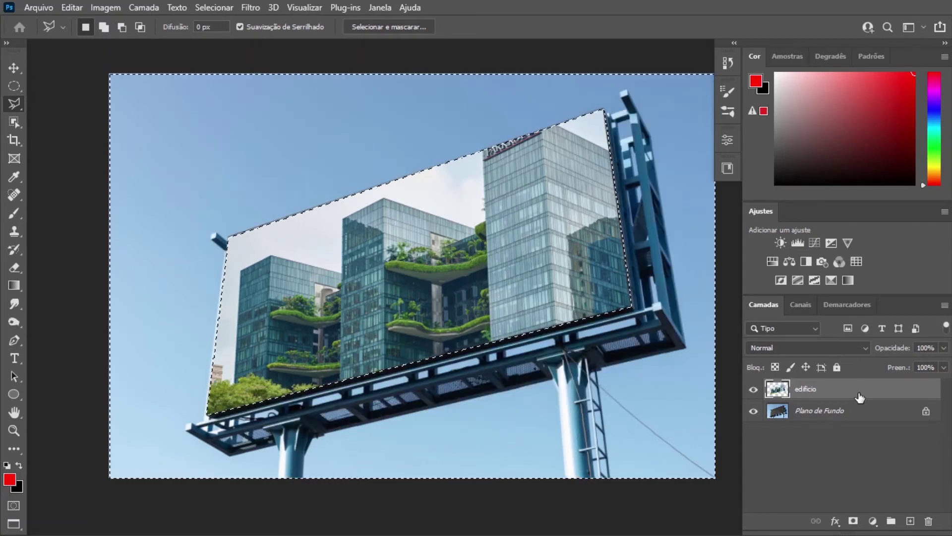
key("ctrl+d")
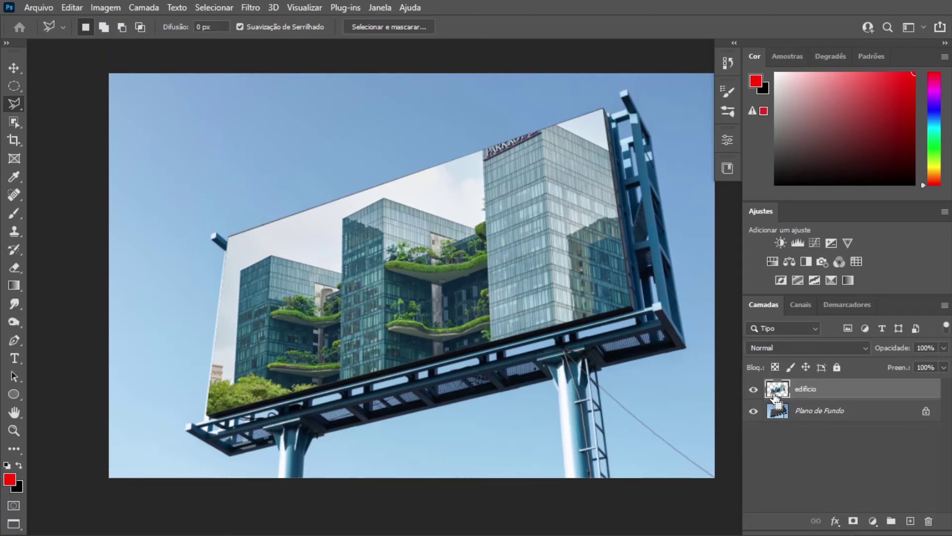
Step: Undo the deletion and add a layer mask to the edificio layer from the original billboard-screen selection
left_click(777, 397, "ctrl")
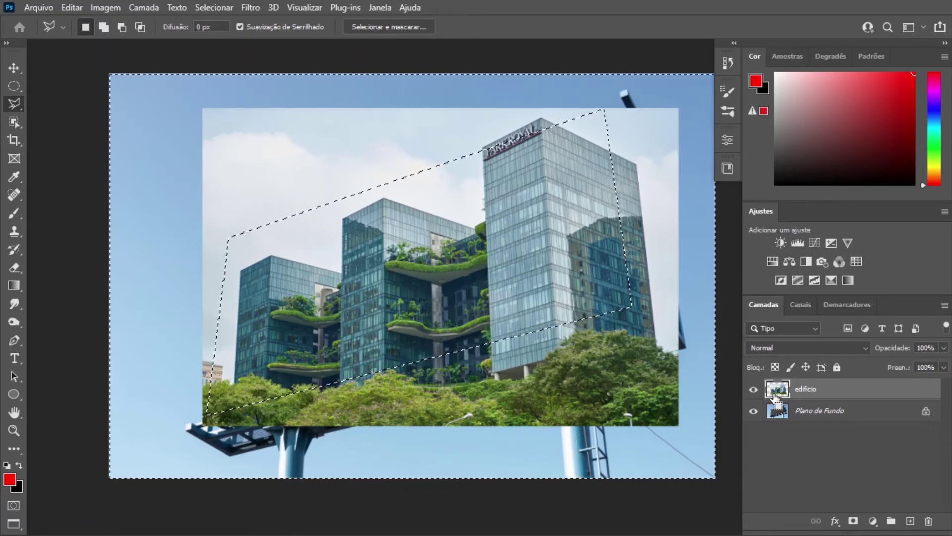
key("ctrl+shift+i")
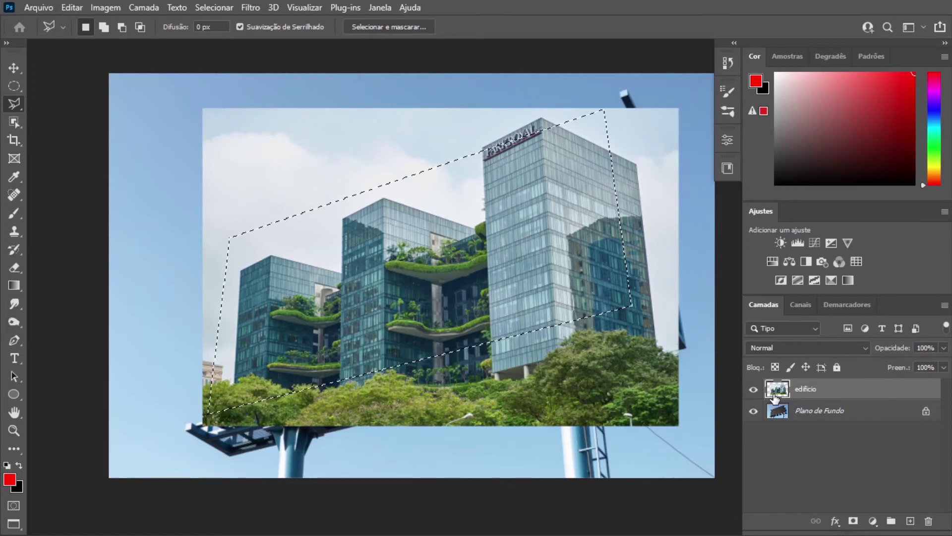
left_click(853, 521)
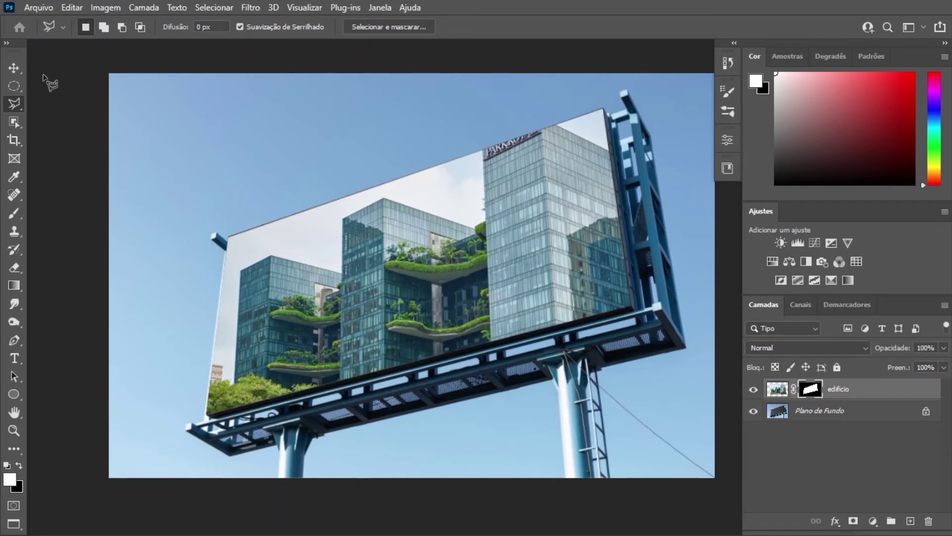
Step: Try moving the edificio layer together with its linked mask across the billboard, and undo the moves
left_click(14, 68)
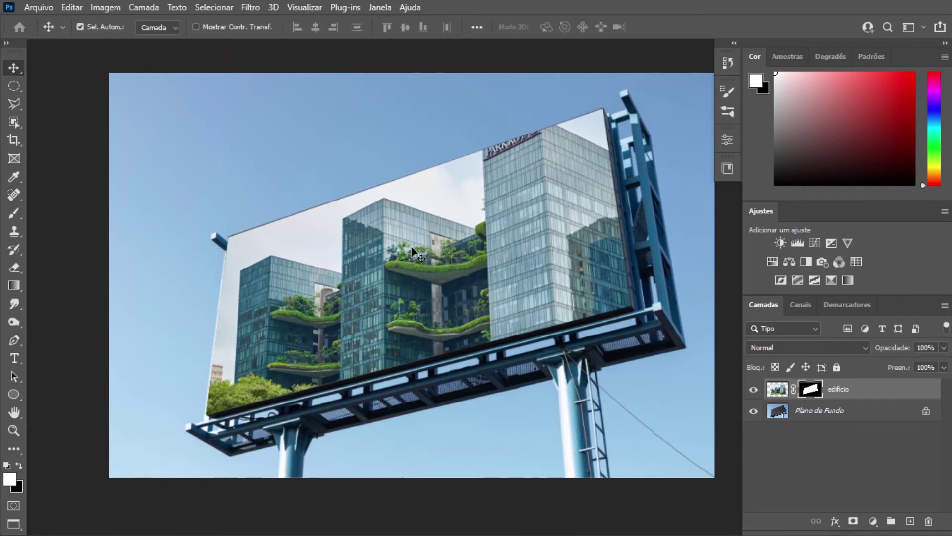
left_click_drag(412, 253, 353, 217)
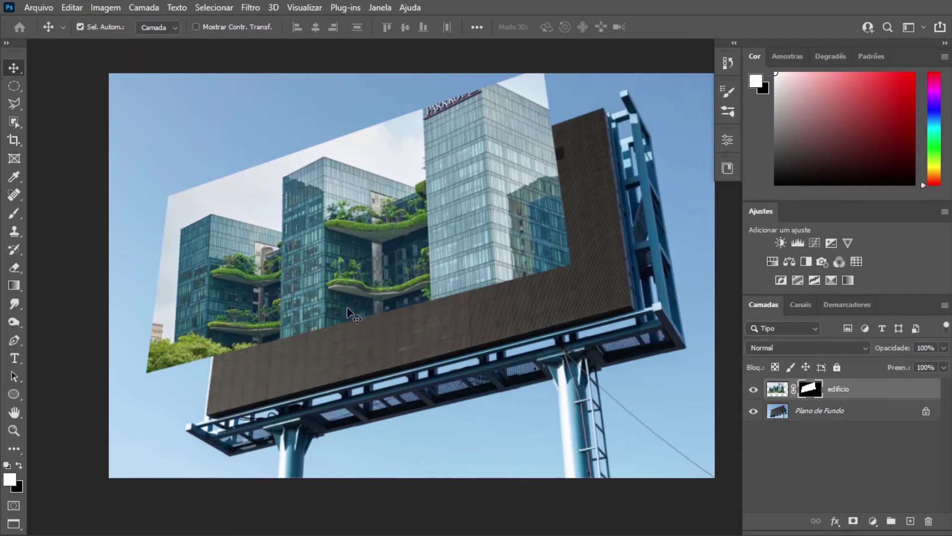
left_click_drag(349, 313, 555, 368)
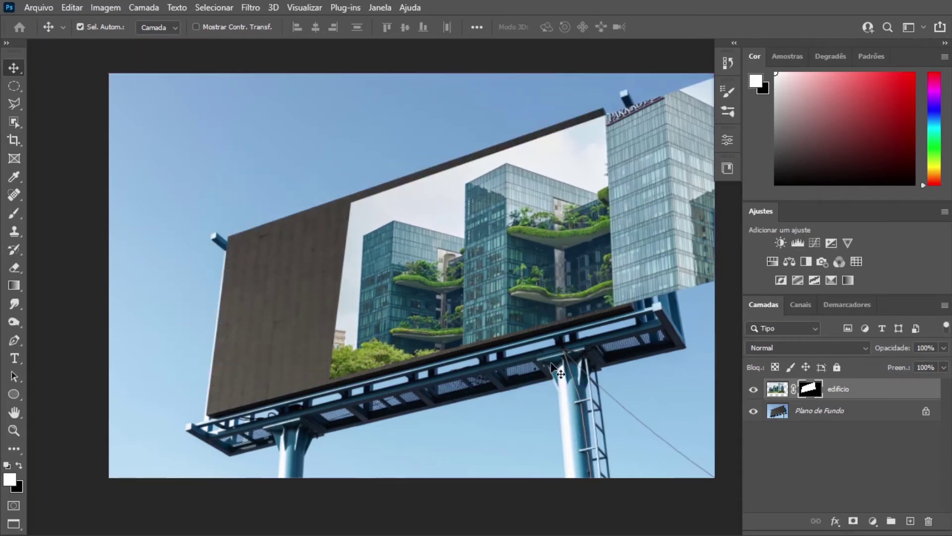
left_click_drag(579, 251, 567, 392)
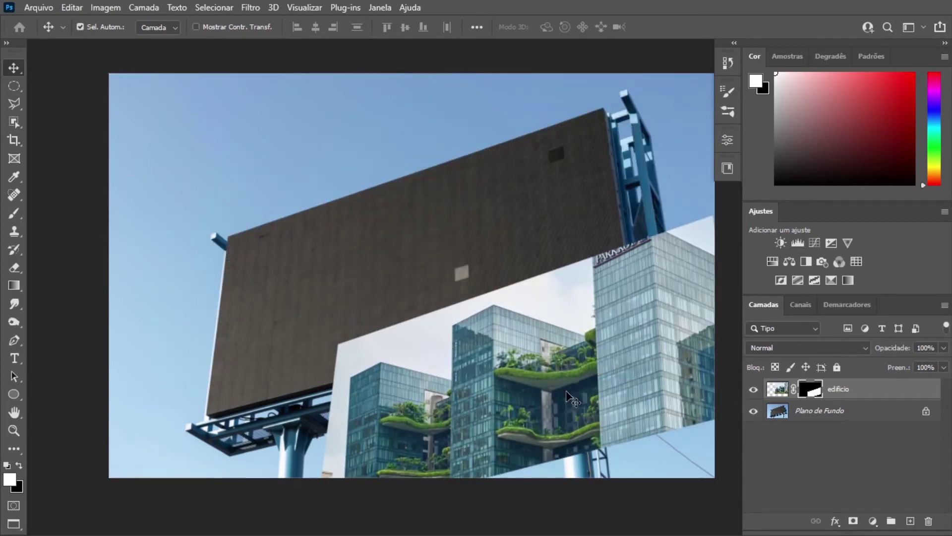
key("ctrl+z")
key("ctrl+z")
key("ctrl+z")
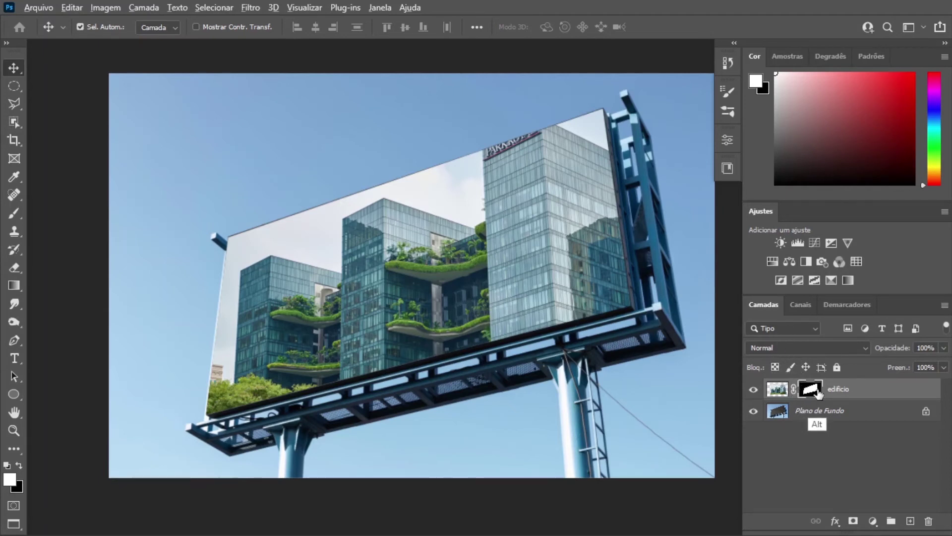
Step: Display the edificio layer's mask on its own in black and white and return to the normal image view
left_click(811, 390, "alt")
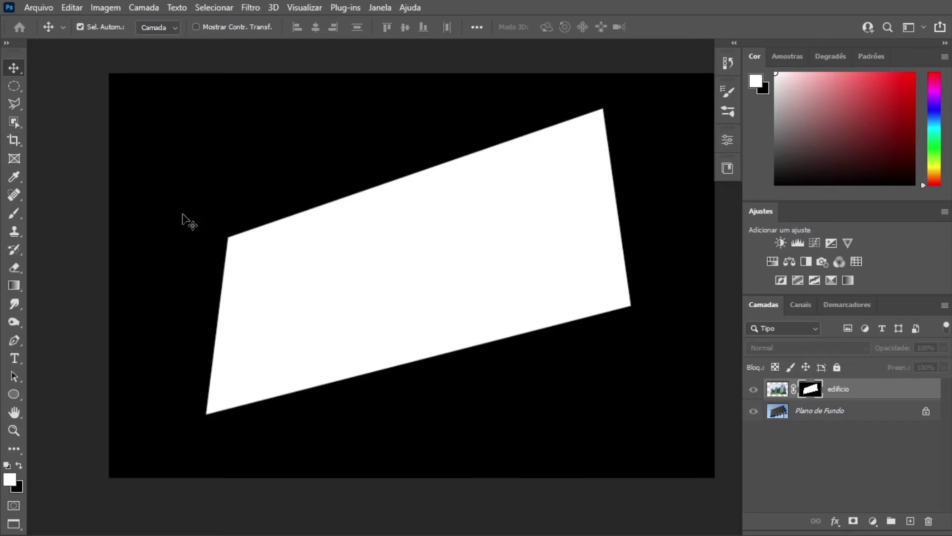
left_click(809, 474)
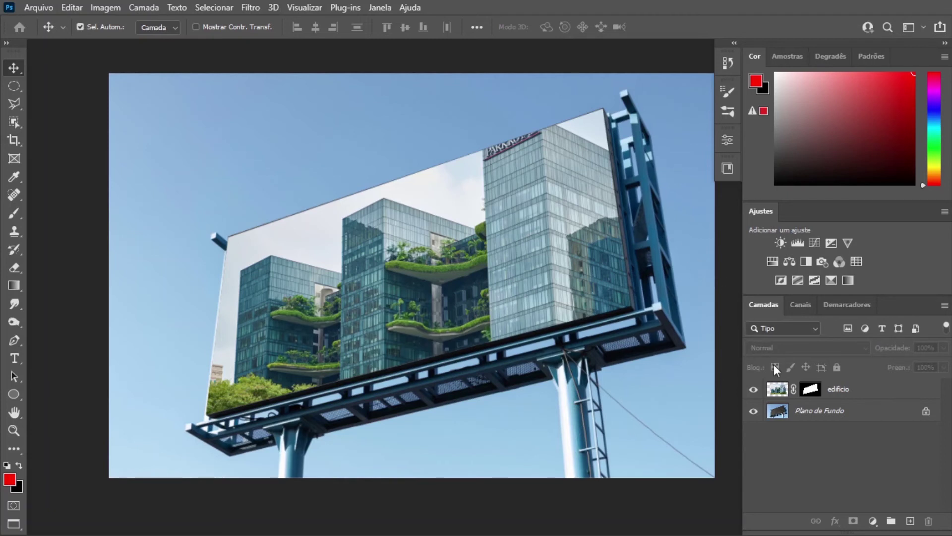
Step: Unlink the edificio photo from its mask and reposition only the photo inside the billboard's screen
left_click(777, 389)
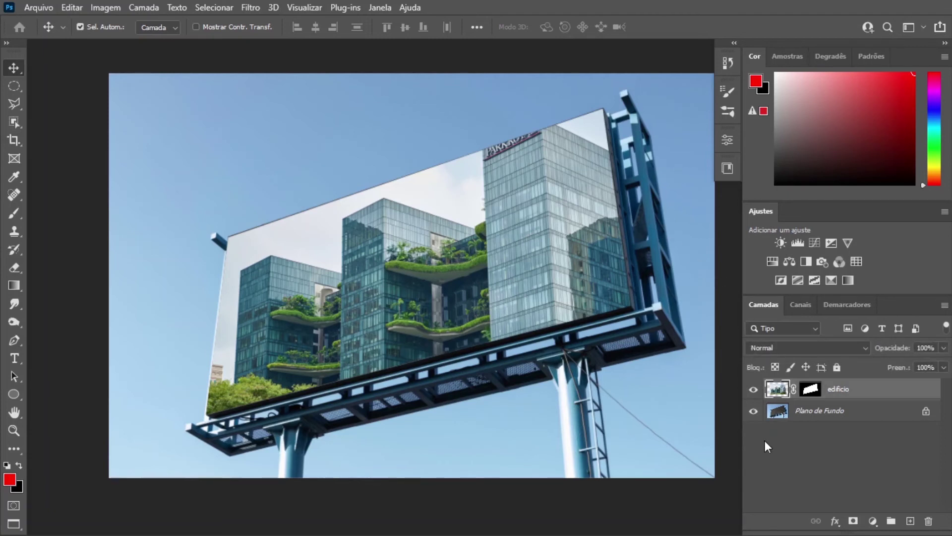
left_click(794, 389)
left_click(794, 391)
left_click(794, 391)
left_click_drag(523, 227, 564, 269)
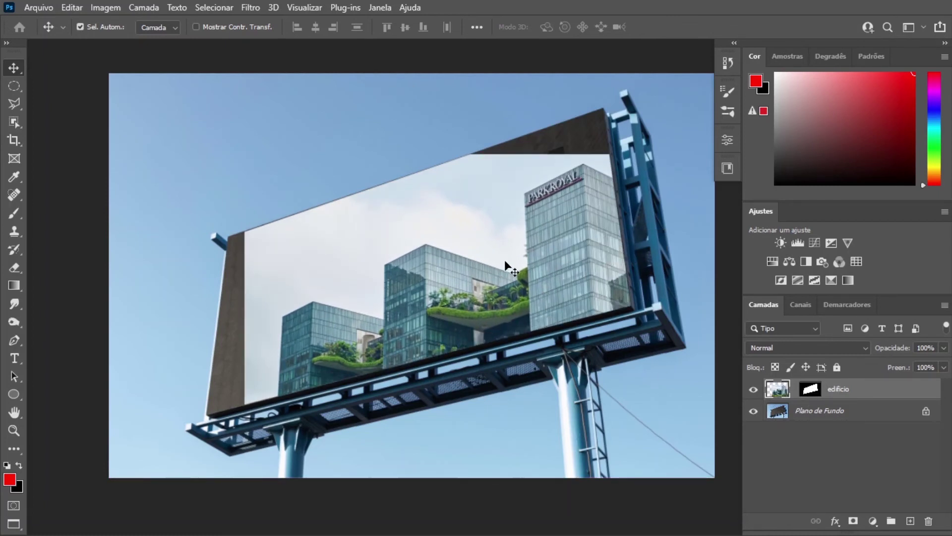
left_click_drag(505, 260, 437, 250)
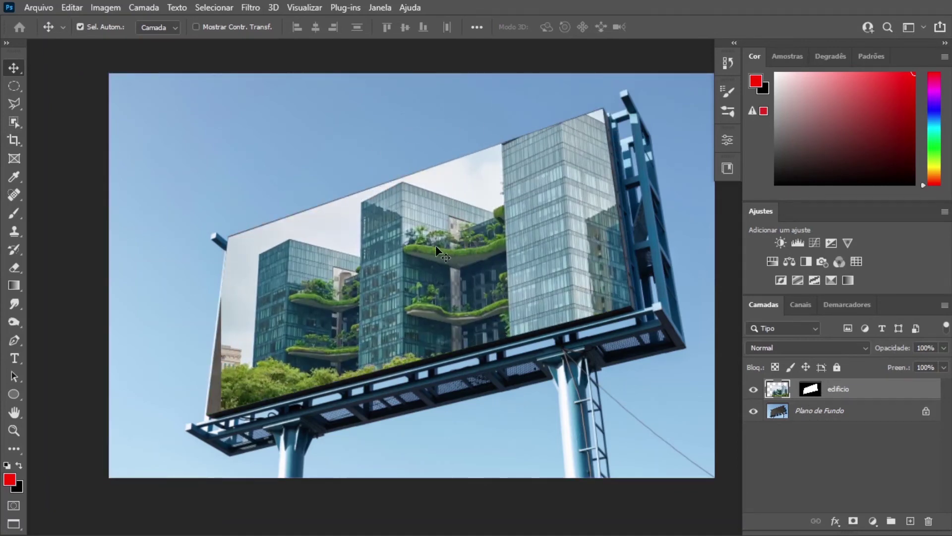
Step: Free-transform the unlinked photo to about 112.2% scale, reposition it to cover the screen, and rotate it slightly clockwise
key("ctrl+t")
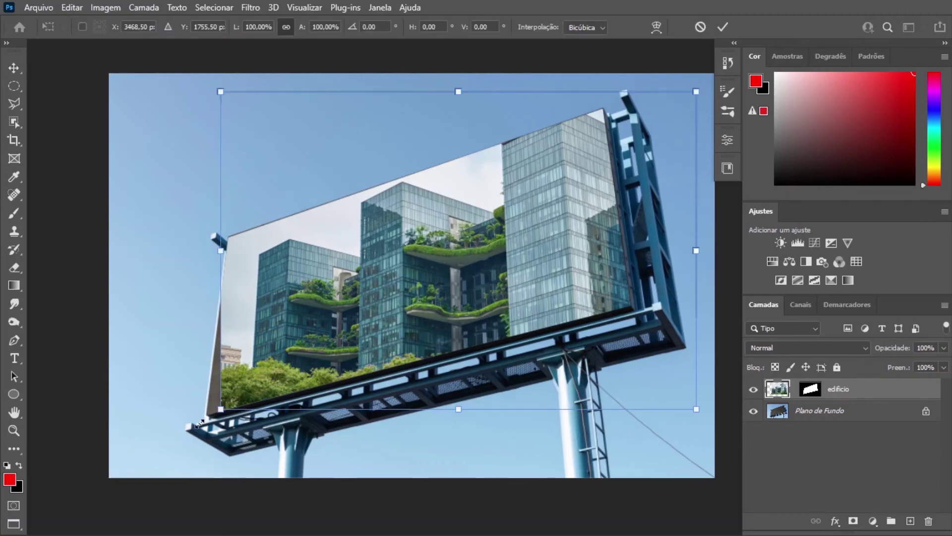
left_click_drag(200, 423, 126, 485)
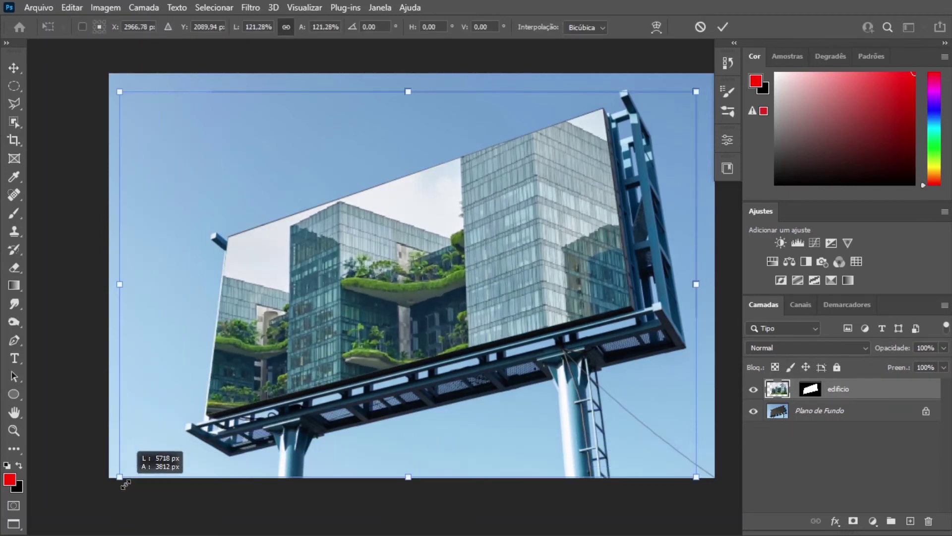
left_click_drag(417, 298, 395, 267)
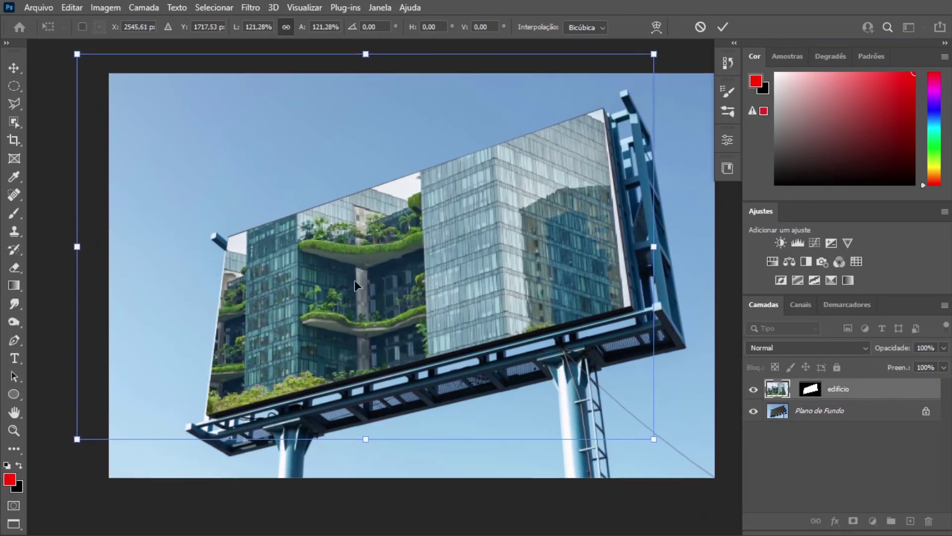
left_click_drag(77, 54, 120, 83)
left_click_drag(535, 272, 523, 273)
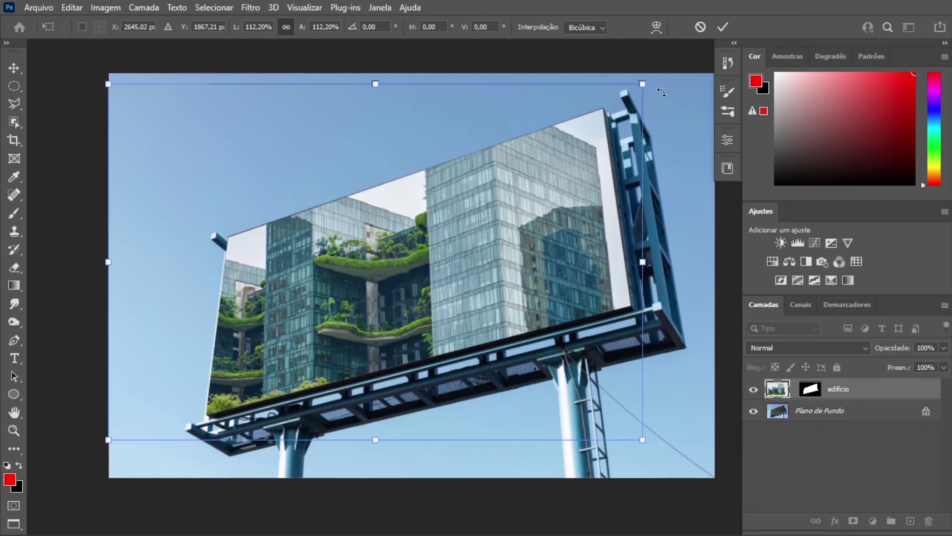
mouse_move(662, 93)
left_mouse_down()
mouse_move(668, 118)
mouse_move(670, 97)
left_mouse_up()
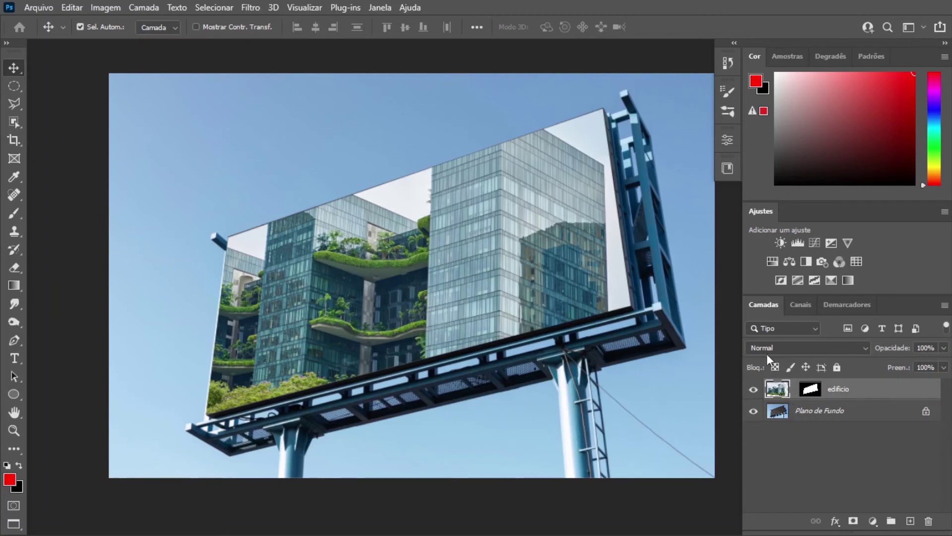
Step: Relink the edificio photo with its mask and disable the mask so the whole photo shows
left_click(794, 389)
left_click(813, 393)
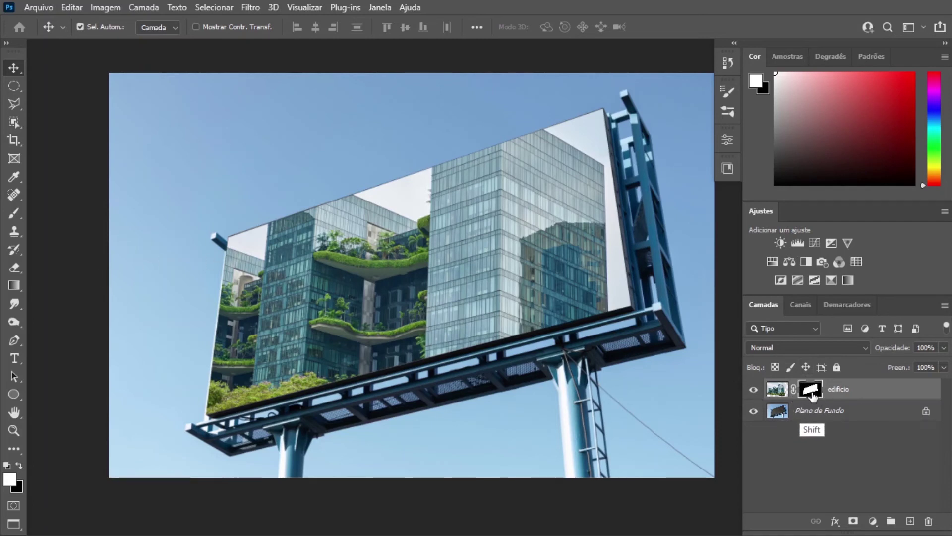
left_click(811, 391, "shift")
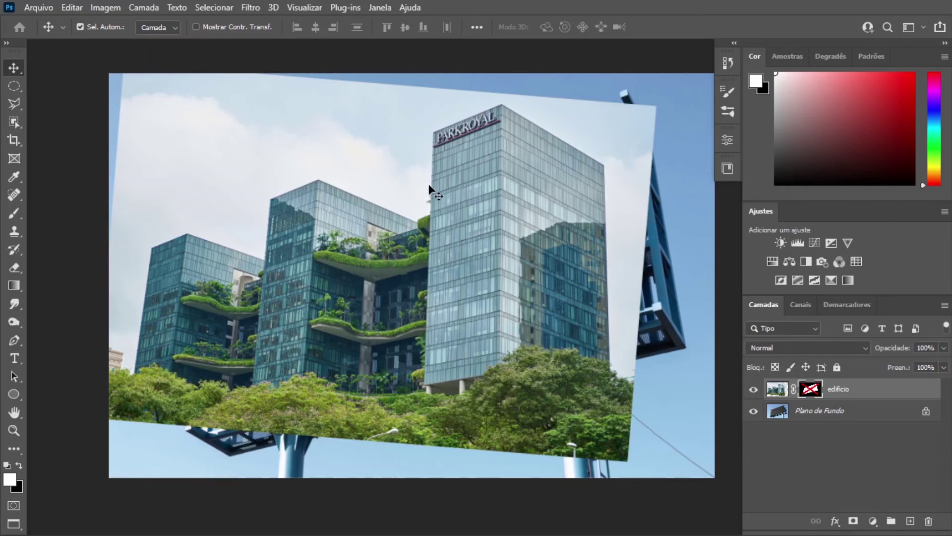
left_click(811, 391, "shift")
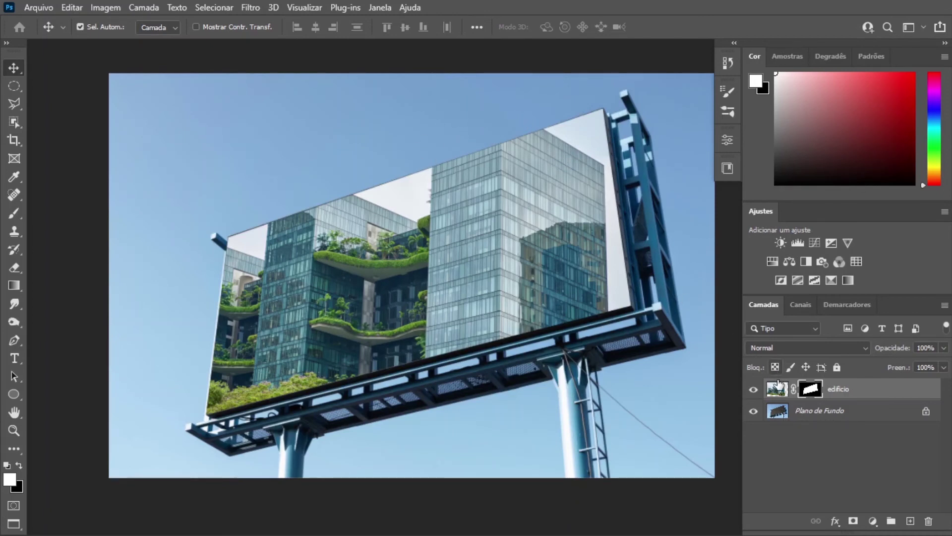
left_click(805, 396, "shift")
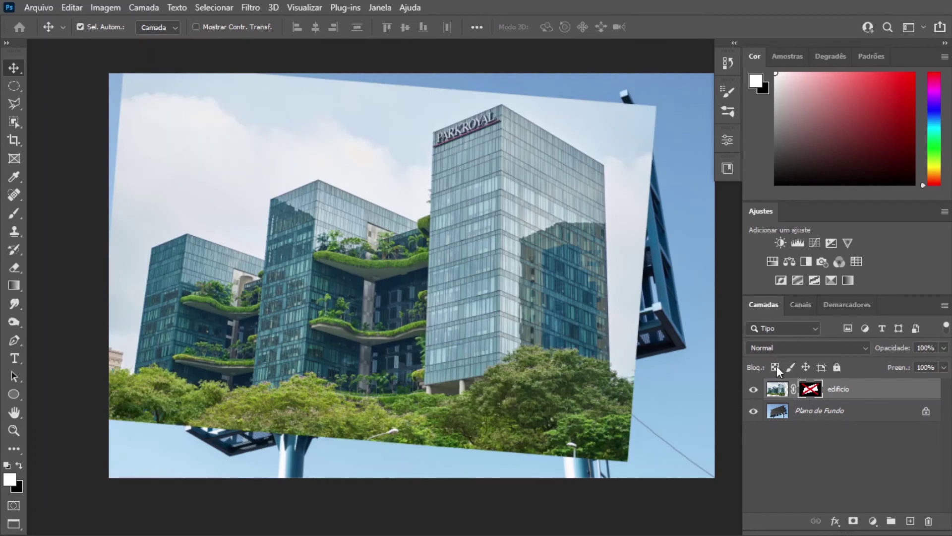
Step: Select the upper part of the PARKROYAL tower with the Polygonal Lasso, tracing its roof corners and sides and closing the outline
left_click(15, 101)
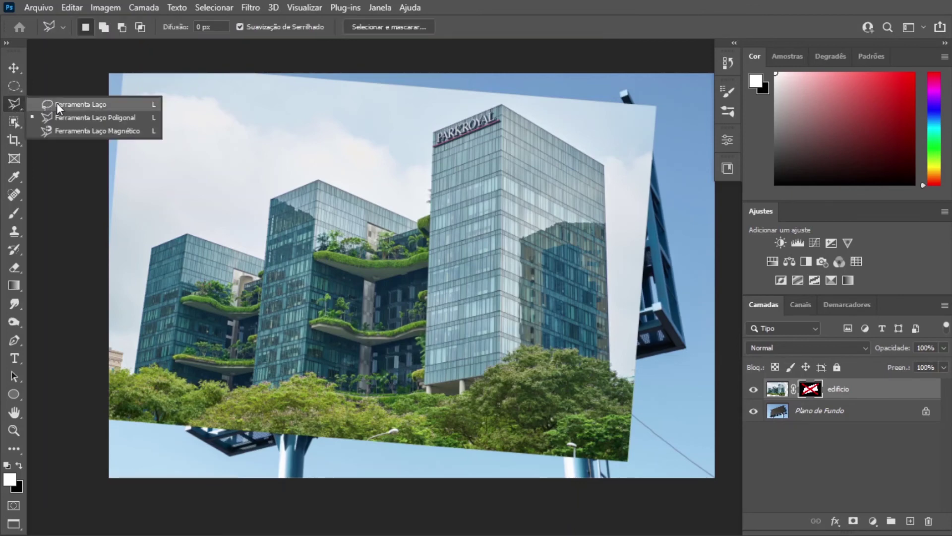
left_click(80, 119)
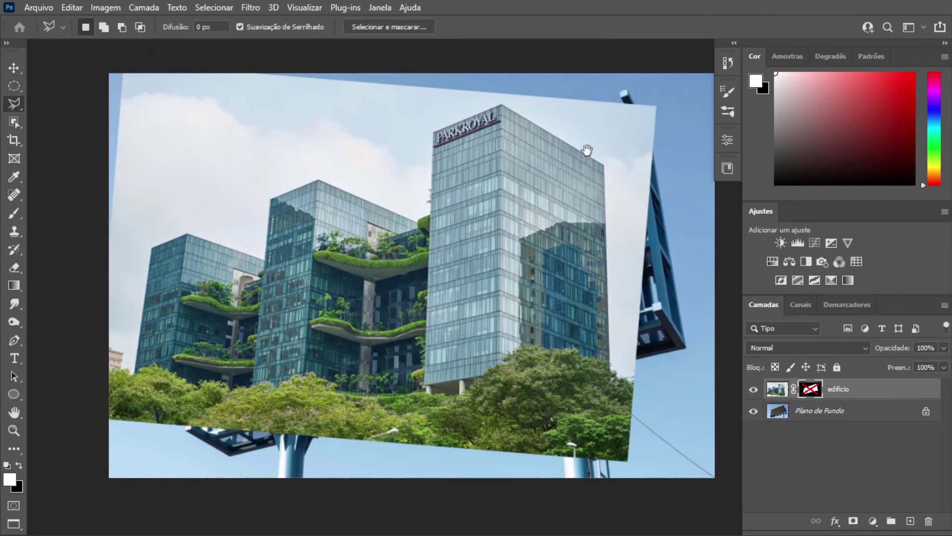
left_click_drag(607, 156, 633, 169)
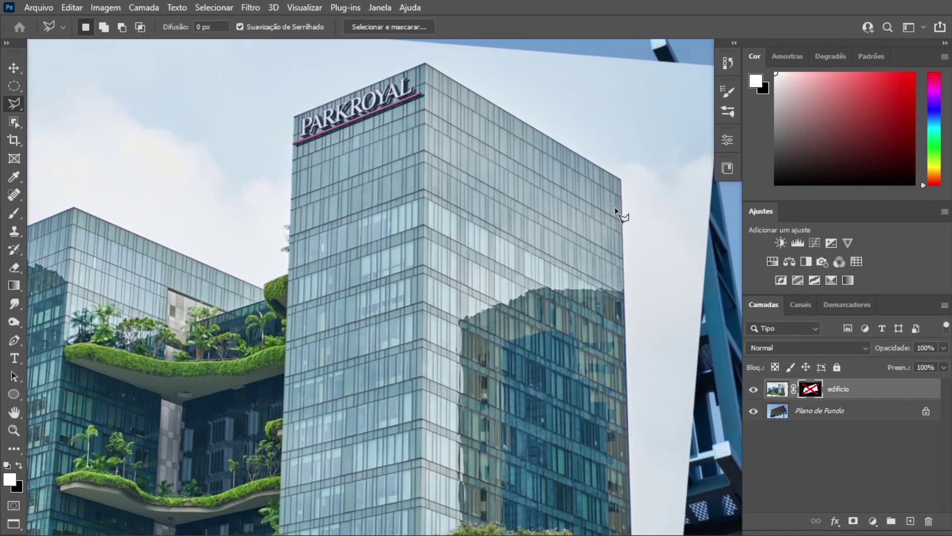
left_click(620, 224)
left_click(620, 180)
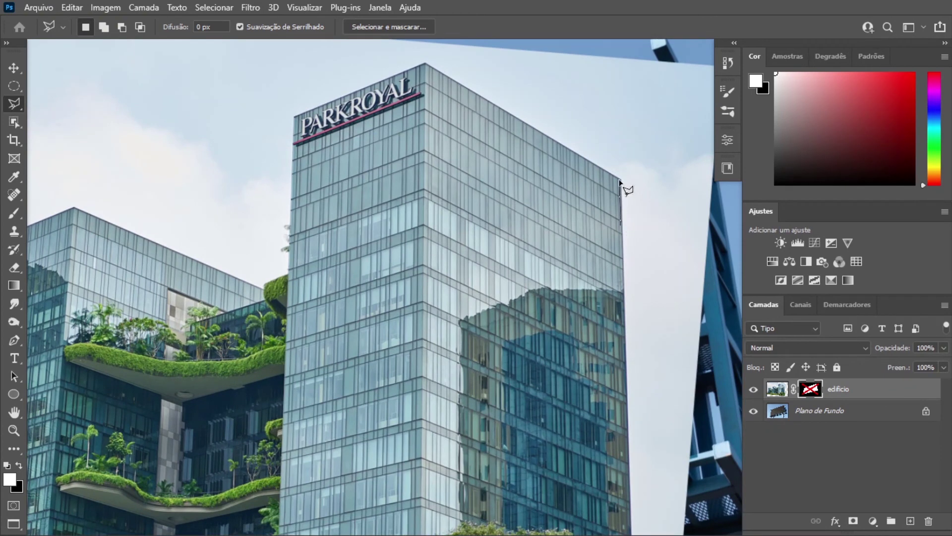
left_click(424, 64)
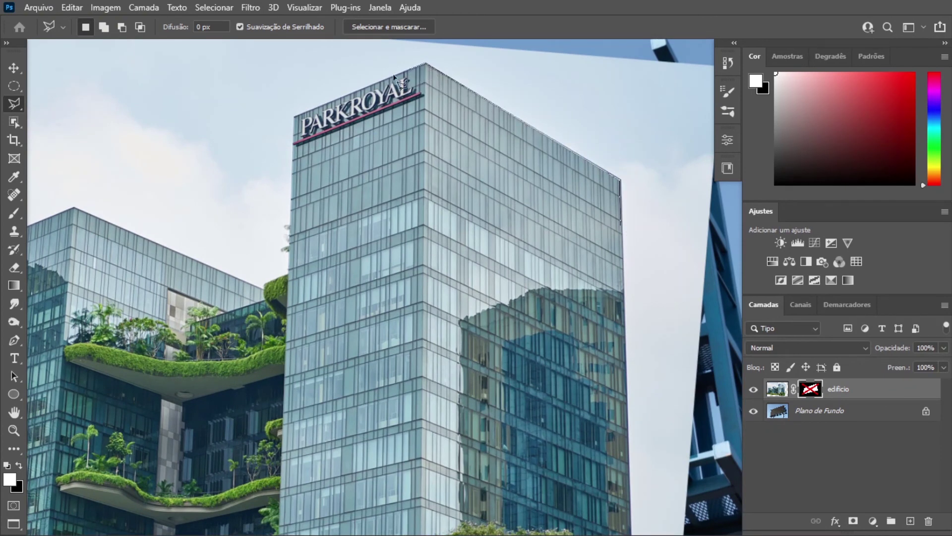
left_click(295, 117)
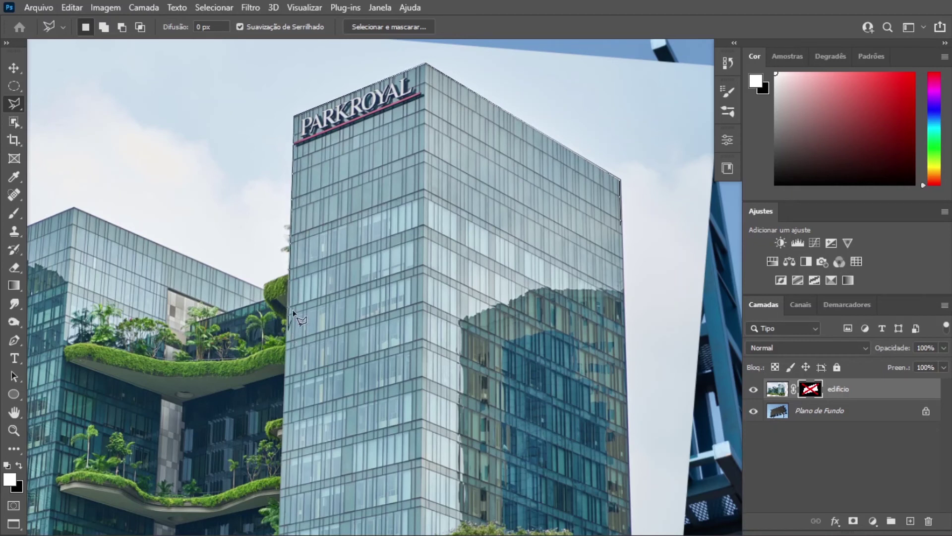
left_click(289, 328)
left_click(623, 325)
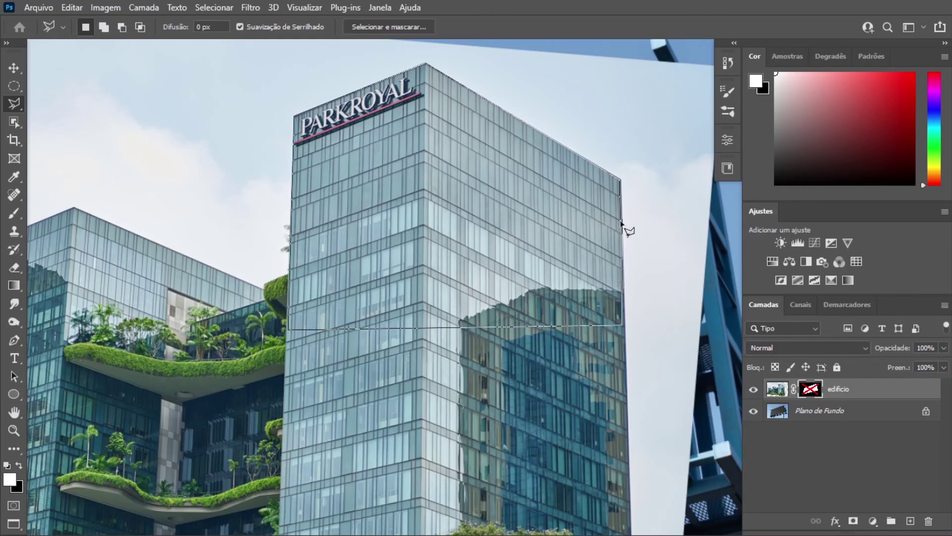
left_click(622, 223)
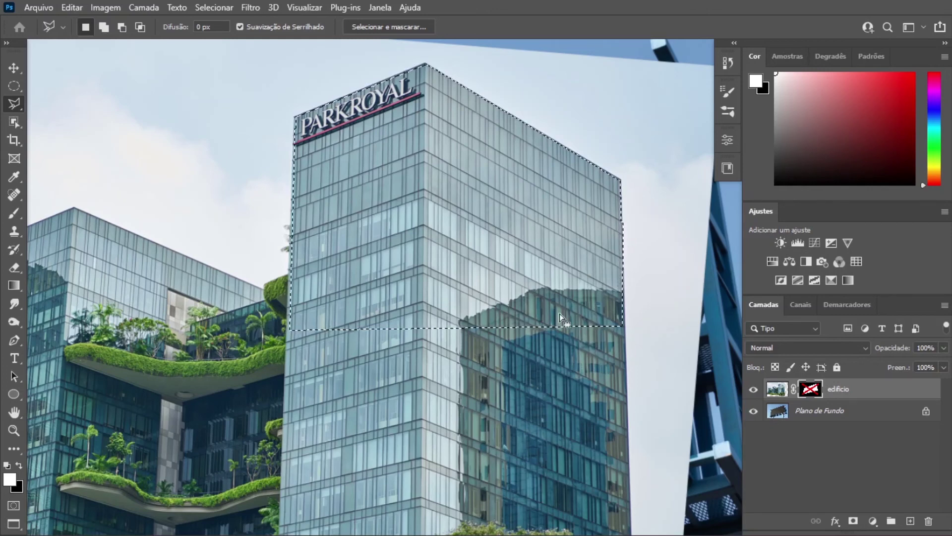
left_click_drag(585, 339, 551, 341)
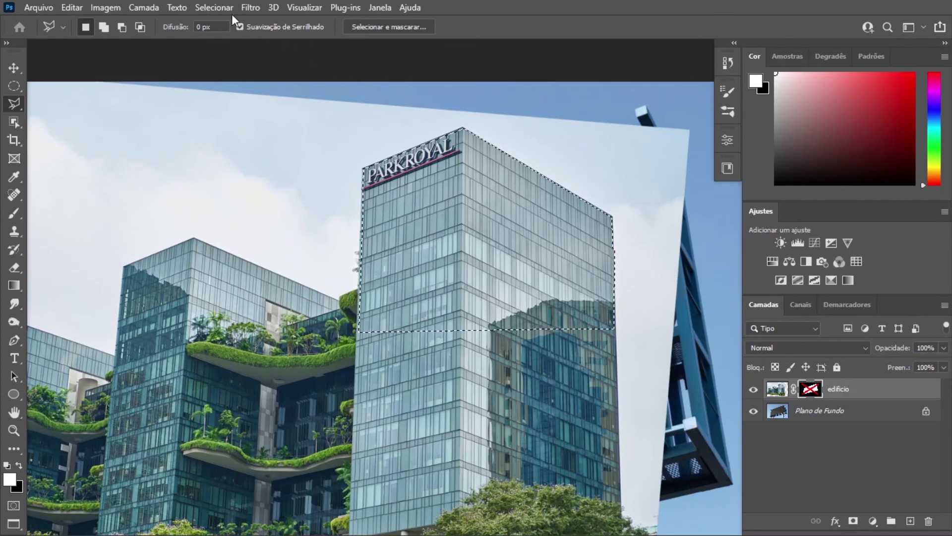
Step: Fill the selected tower top with white in Normal mode at 100% opacity on the edificio layer's mask, and re-enable the mask
left_click(72, 7)
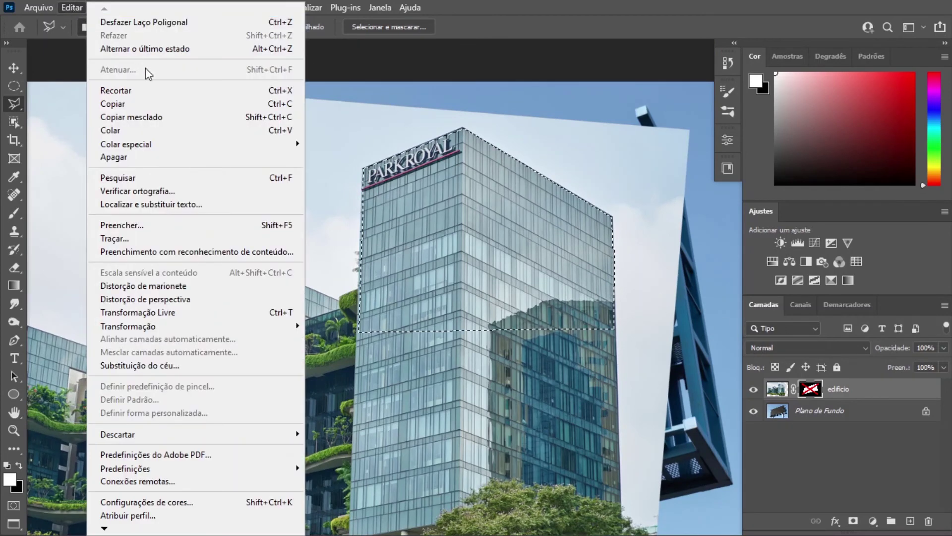
left_click(166, 225)
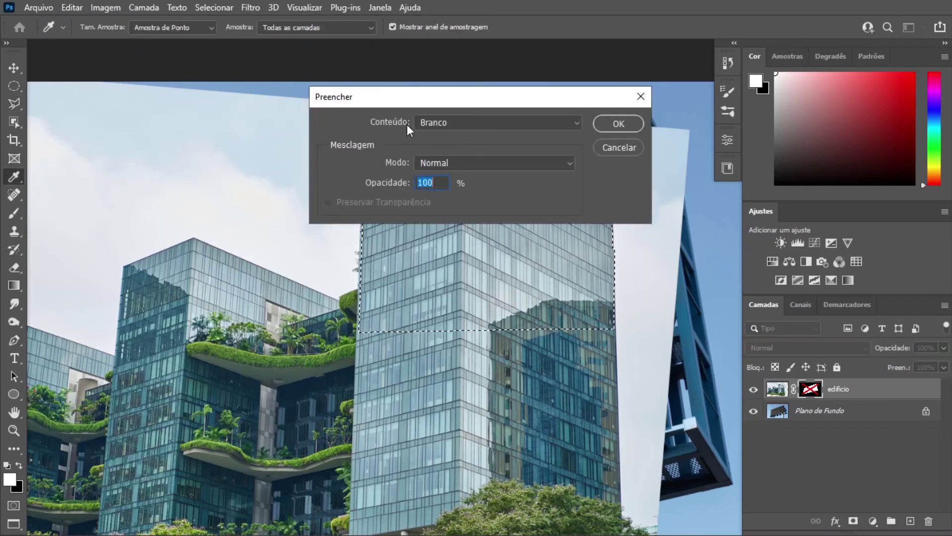
left_click(454, 123)
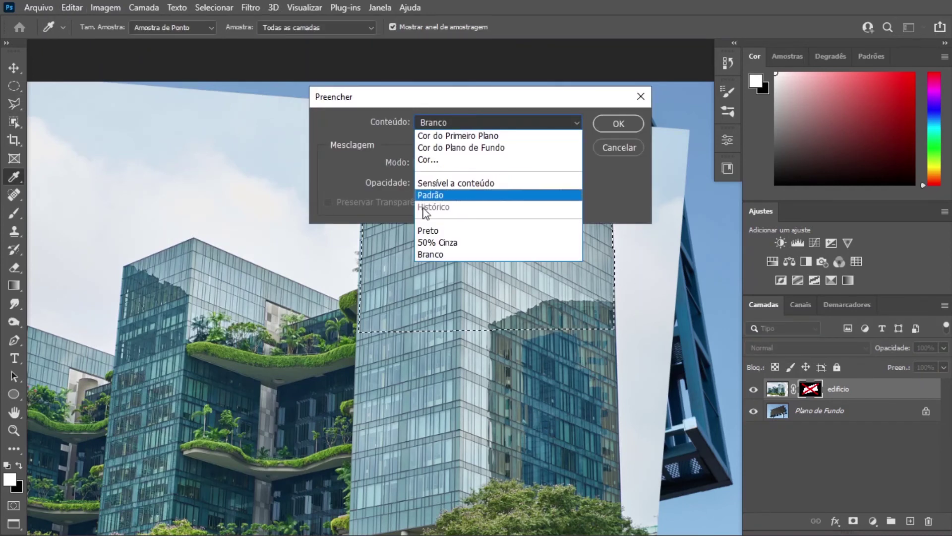
left_click(441, 253)
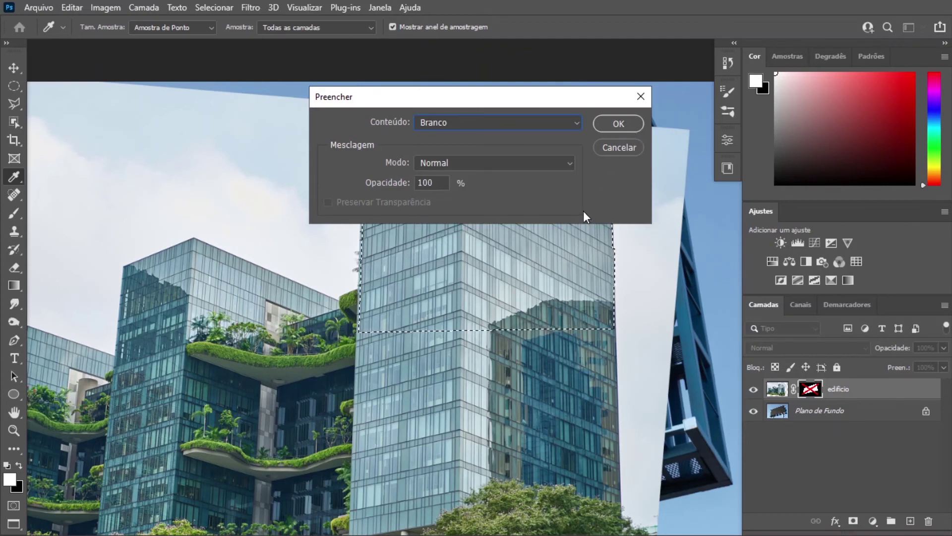
left_click(619, 124)
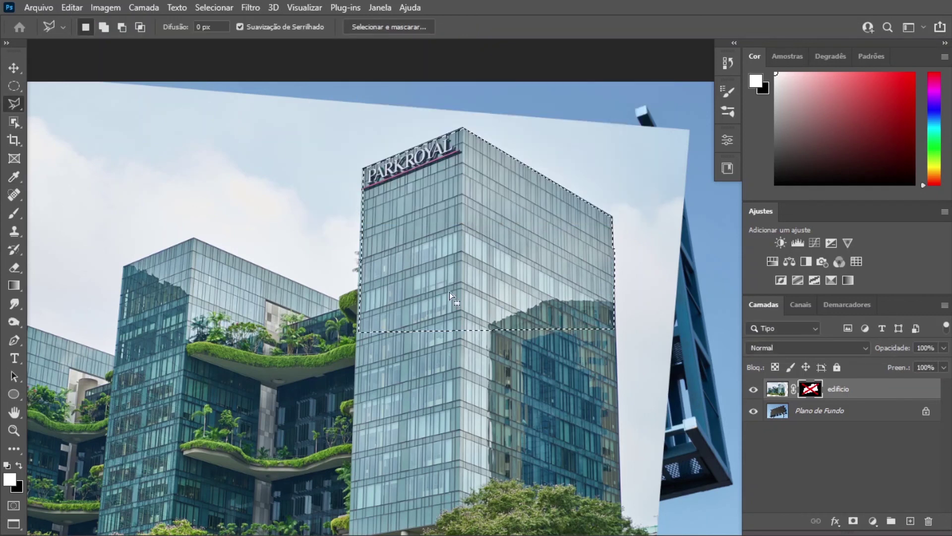
key("ctrl+d")
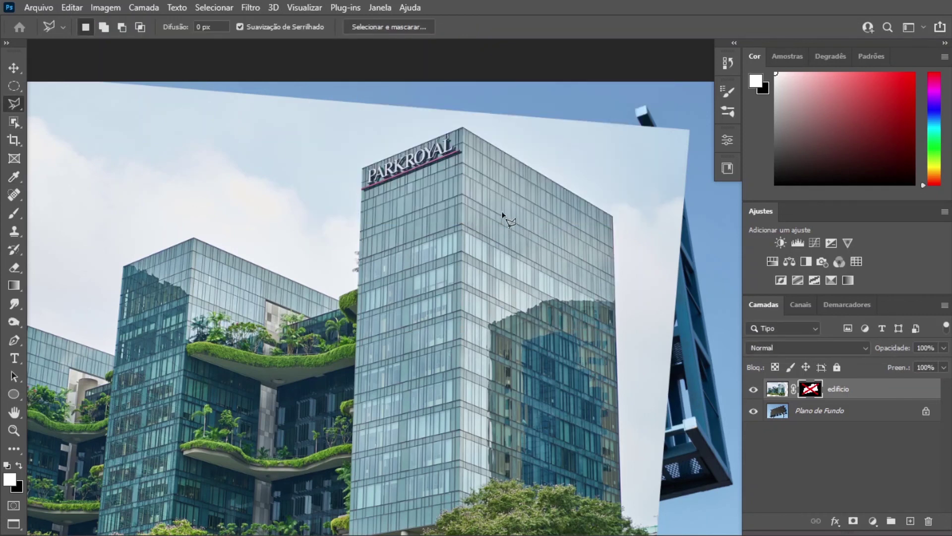
left_click(814, 393, "shift")
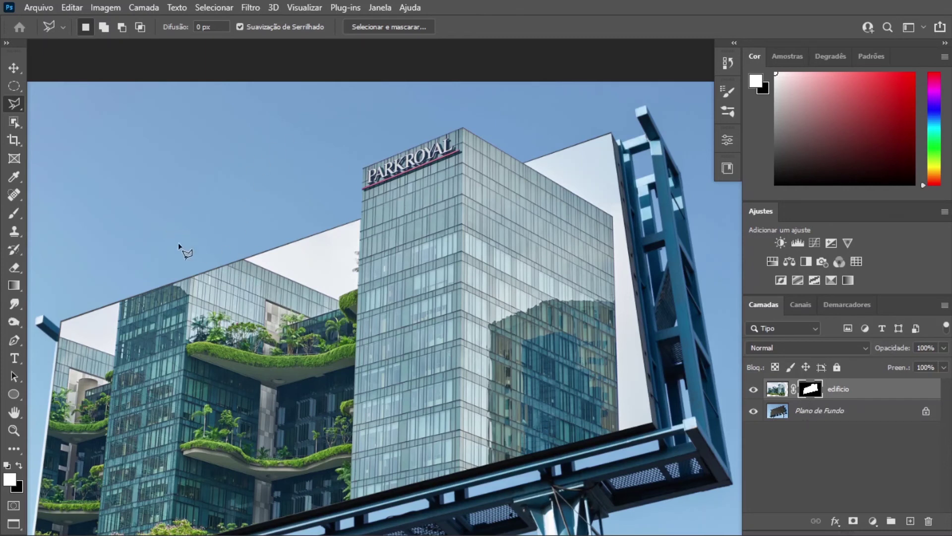
Step: Disable the edificio mask and outline the upper part of the shorter building beside the tower with the Polygonal Lasso
left_click(813, 392, "shift")
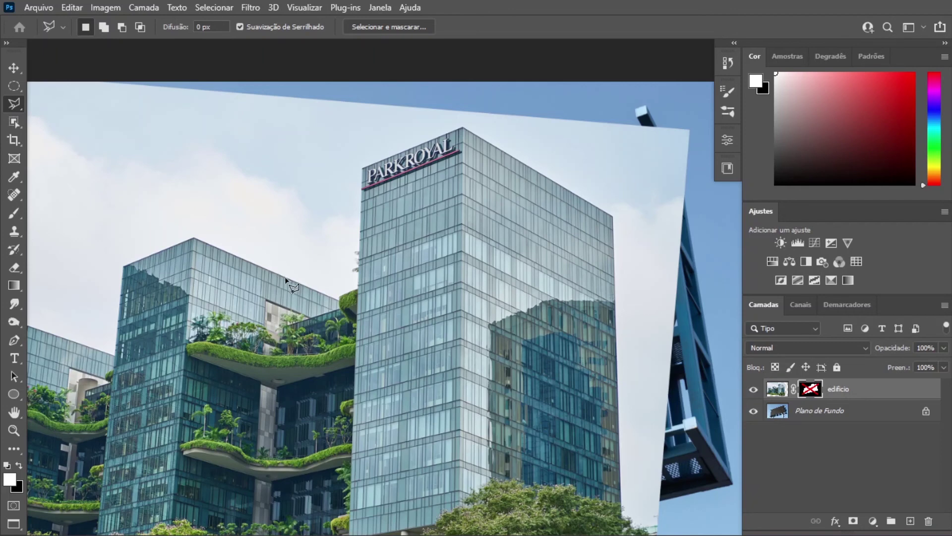
left_click_drag(245, 268, 426, 258)
left_click_drag(422, 260, 487, 269)
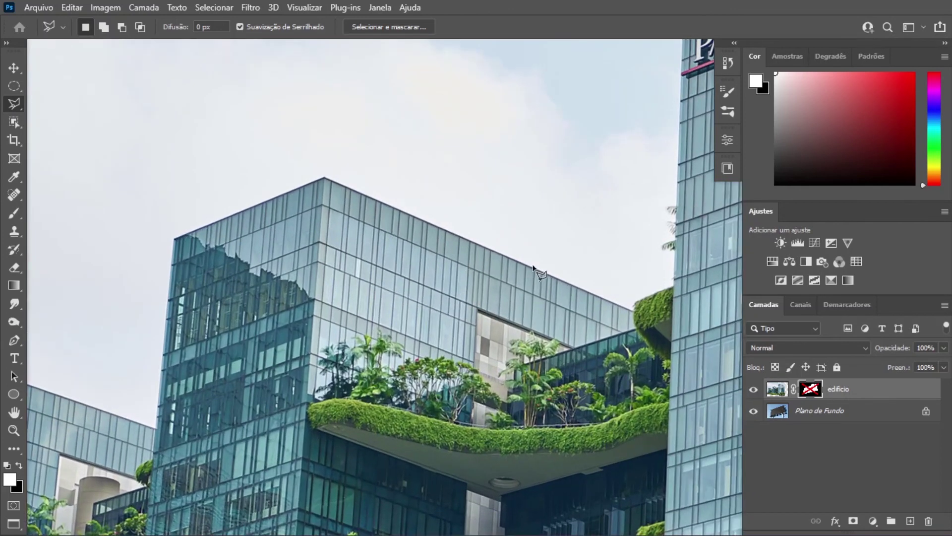
left_click(526, 266)
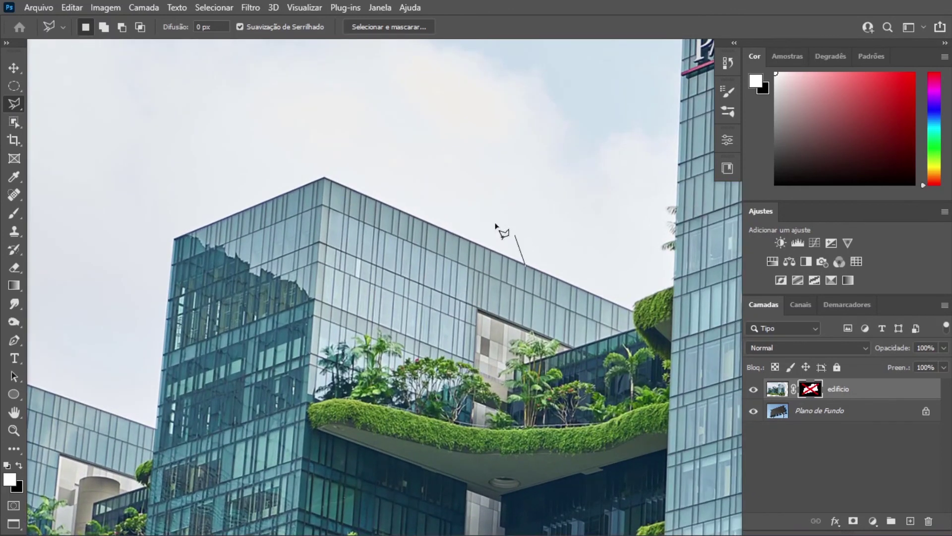
left_click(323, 179)
key("BackSpace")
left_click(323, 178)
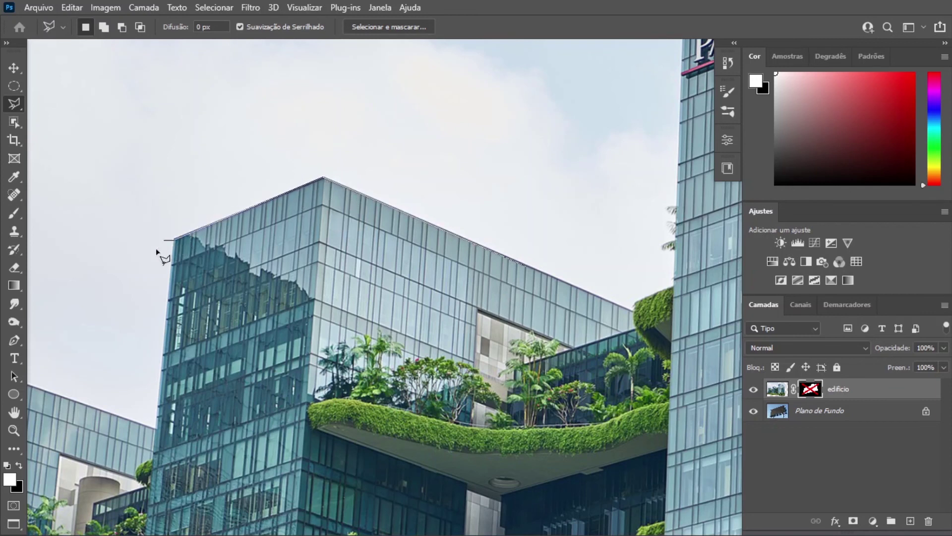
left_click(148, 515)
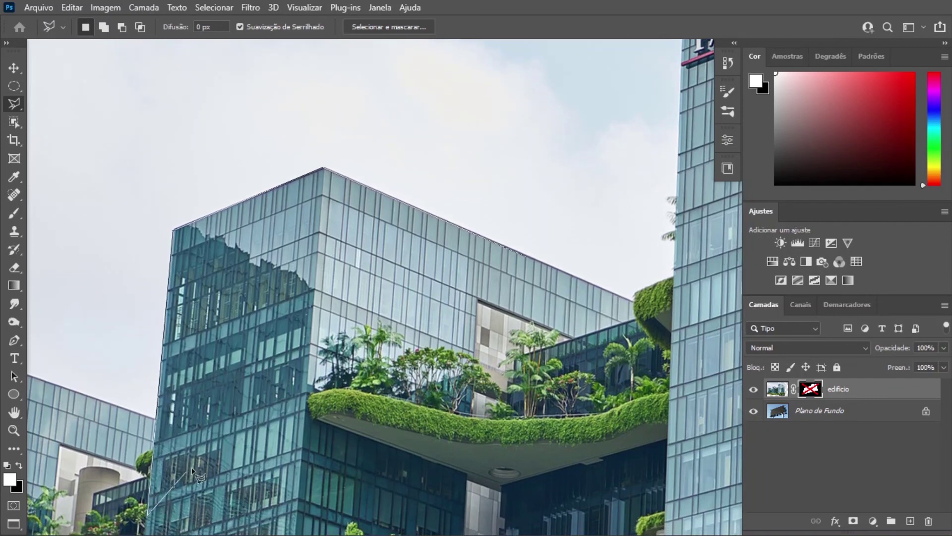
left_click(538, 380)
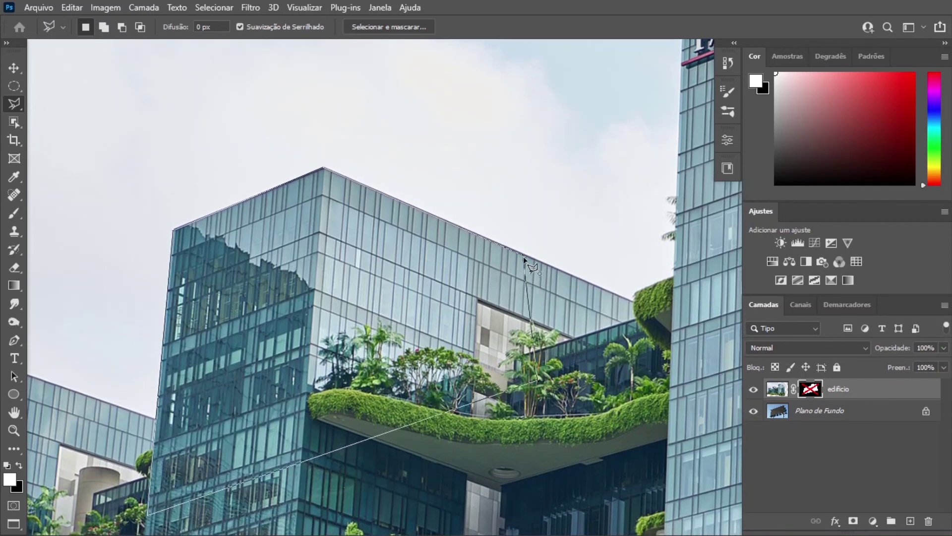
left_click(524, 256)
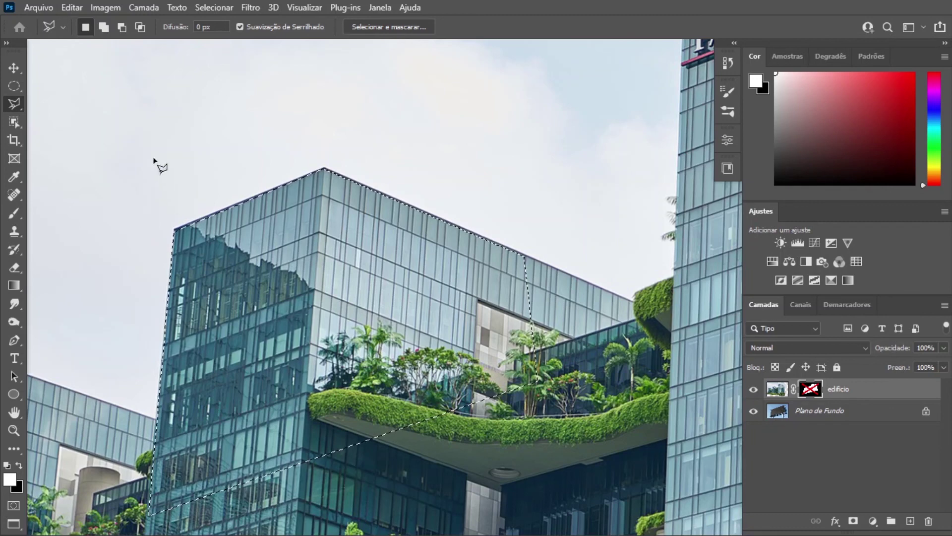
Step: Fill the shorter building's selection with white on the edificio mask, and re-enable the mask with nothing selected
left_click(72, 8)
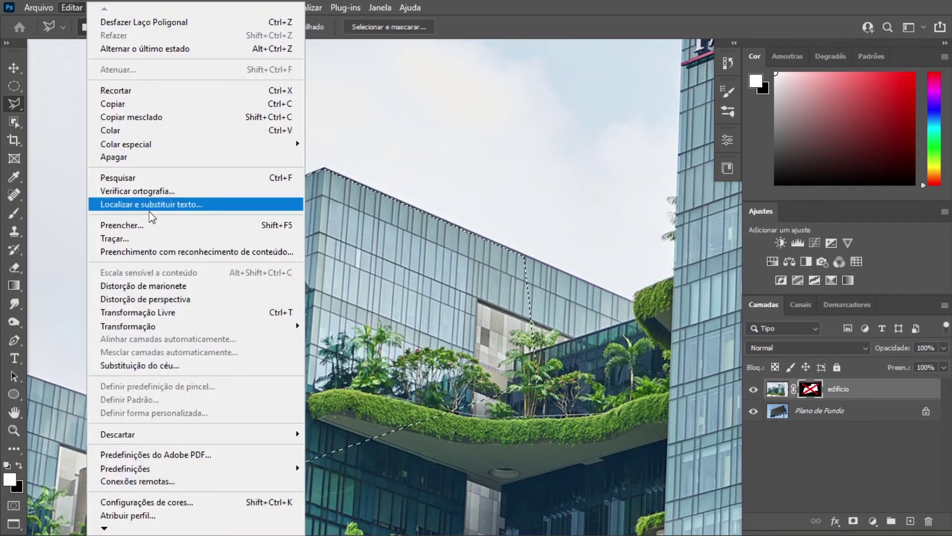
left_click(485, 61)
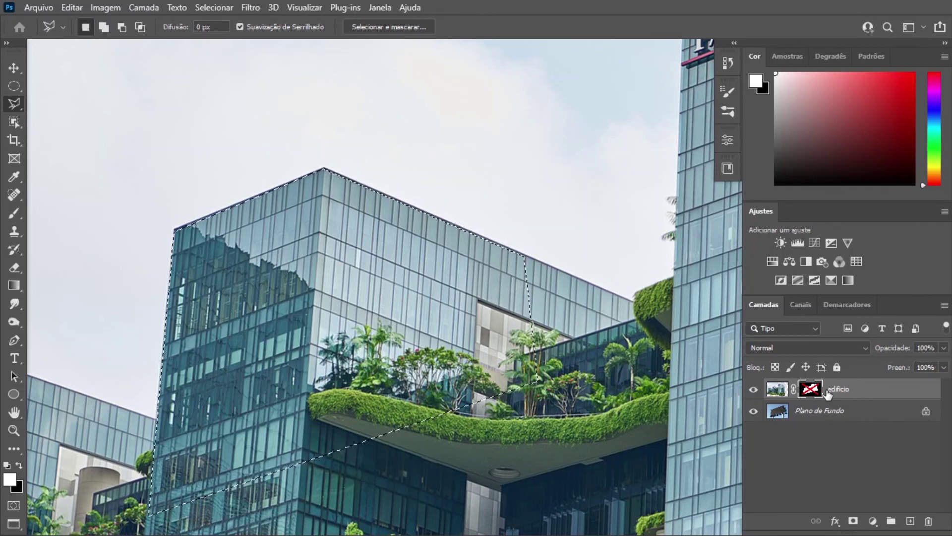
left_click(810, 395, "shift")
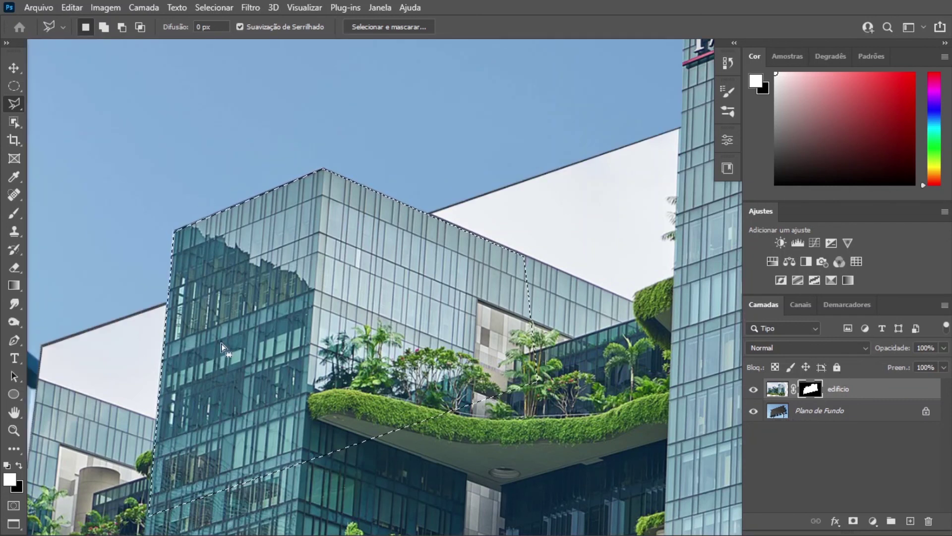
key("ctrl+d")
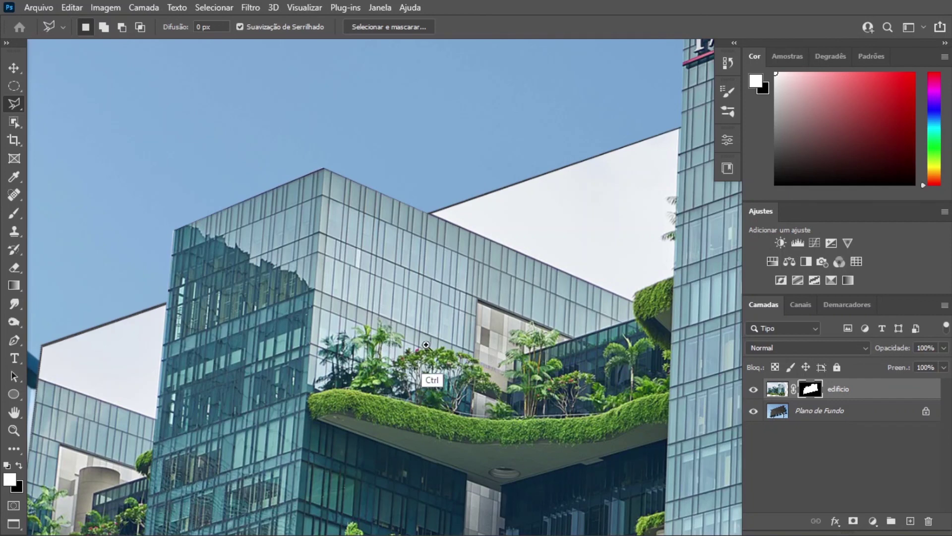
Step: Examine the whole billboard composition and view the edificio layer's mask on its own before returning to the photo
left_click_drag(509, 359, 445, 352)
left_click_drag(629, 383, 504, 317)
mouse_move(534, 363)
left_mouse_down()
mouse_move(506, 331)
mouse_move(527, 330)
mouse_move(519, 333)
left_mouse_up()
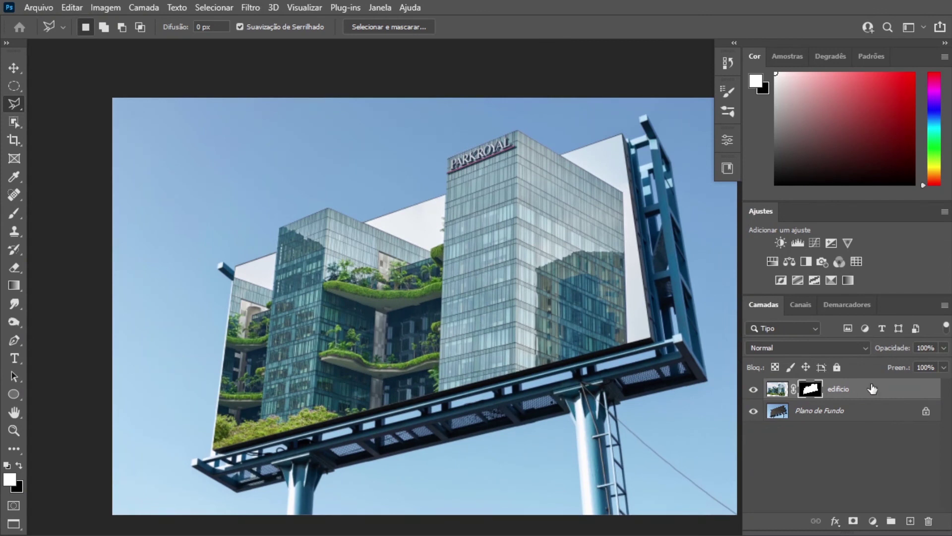
left_click(813, 392, "alt")
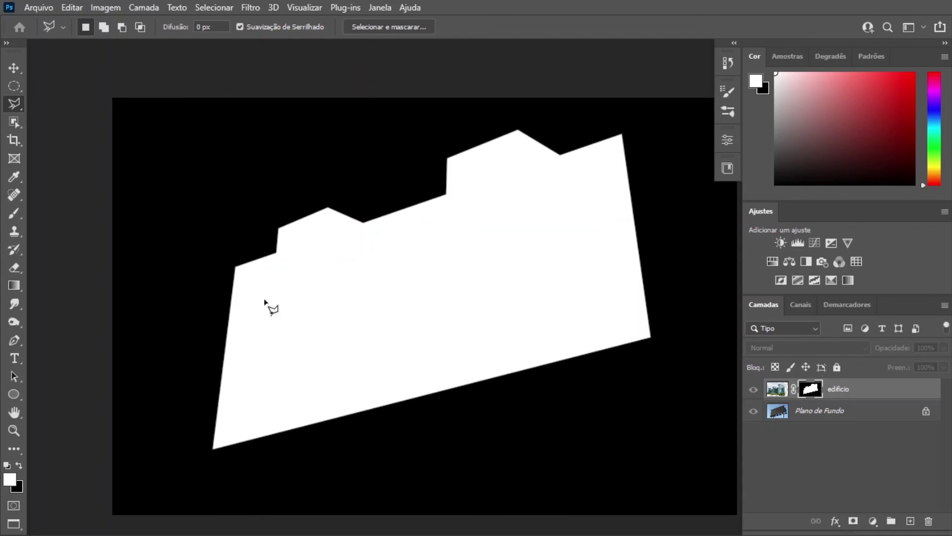
left_click(777, 389)
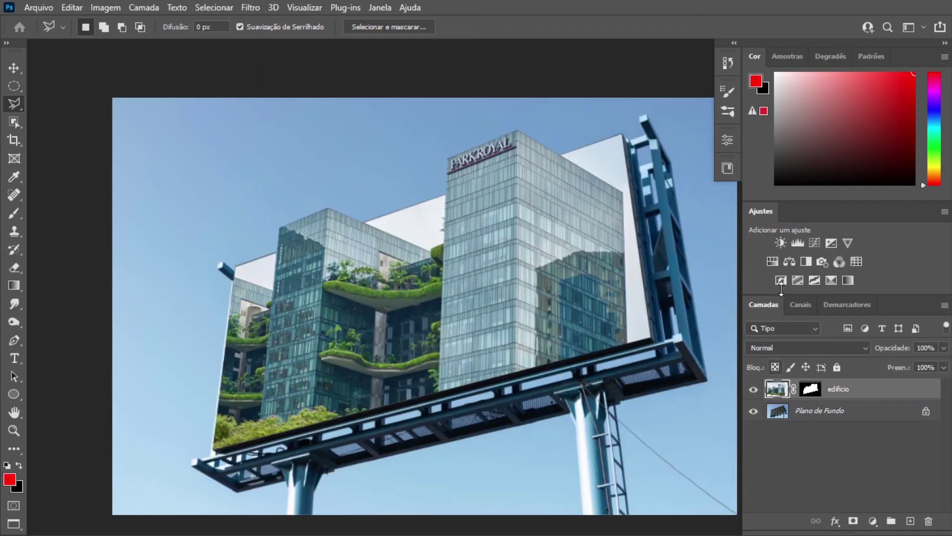